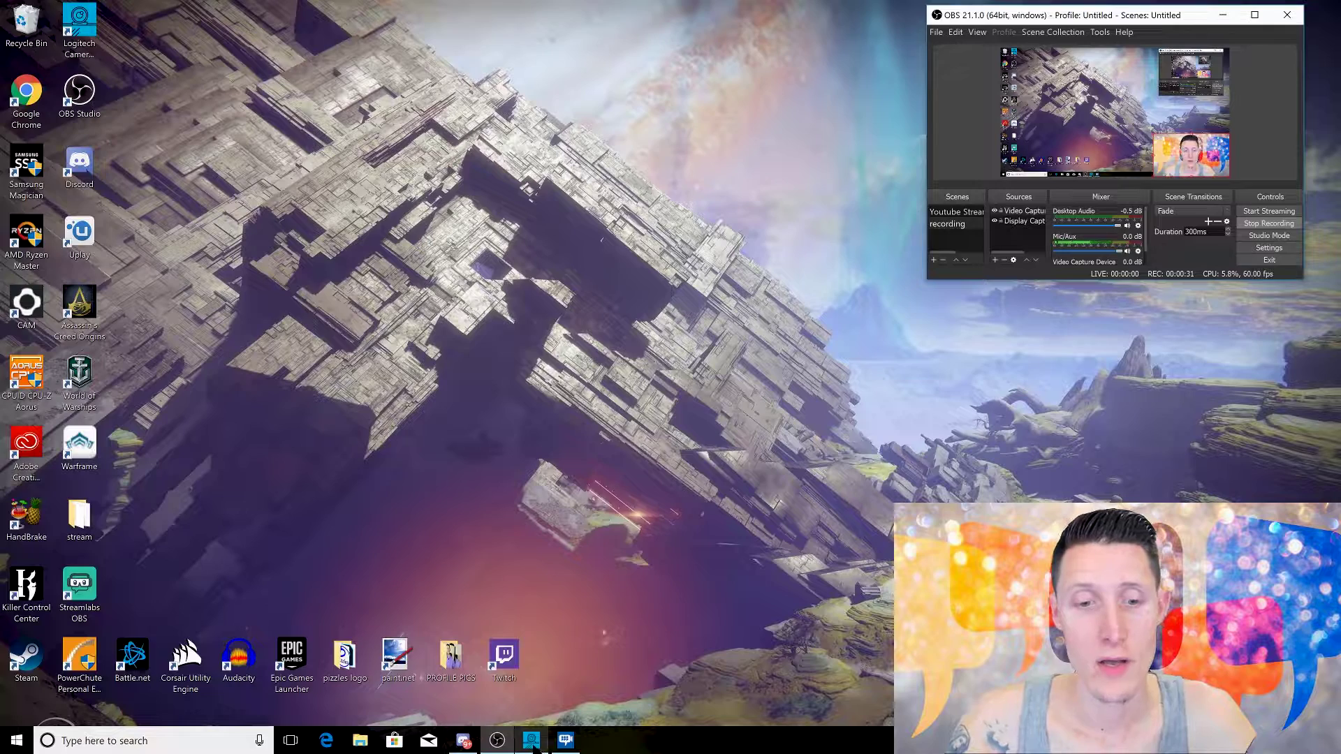
- Open the Logitech camera controls and ChromaCam, and place the ChromaCam window beside the camera controls
left_click(524, 740)
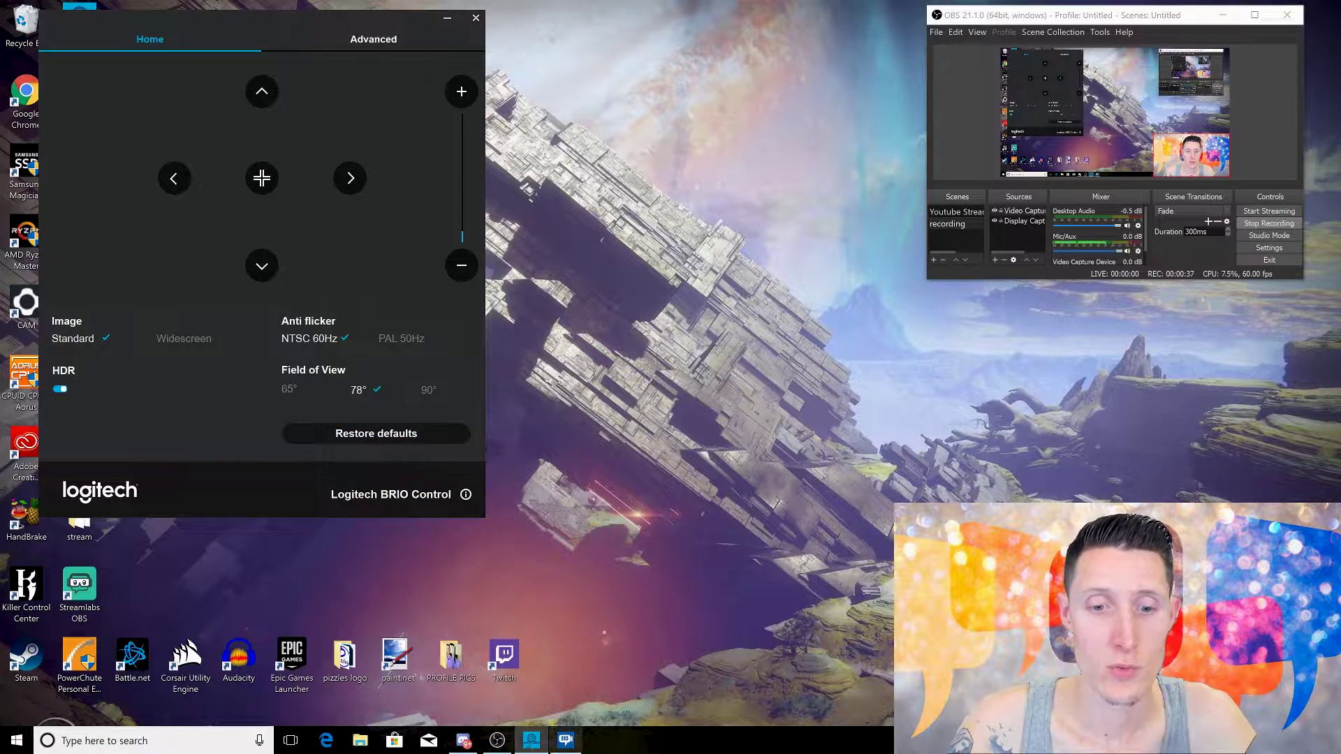
left_click(566, 740)
left_click_drag(706, 263, 664, 43)
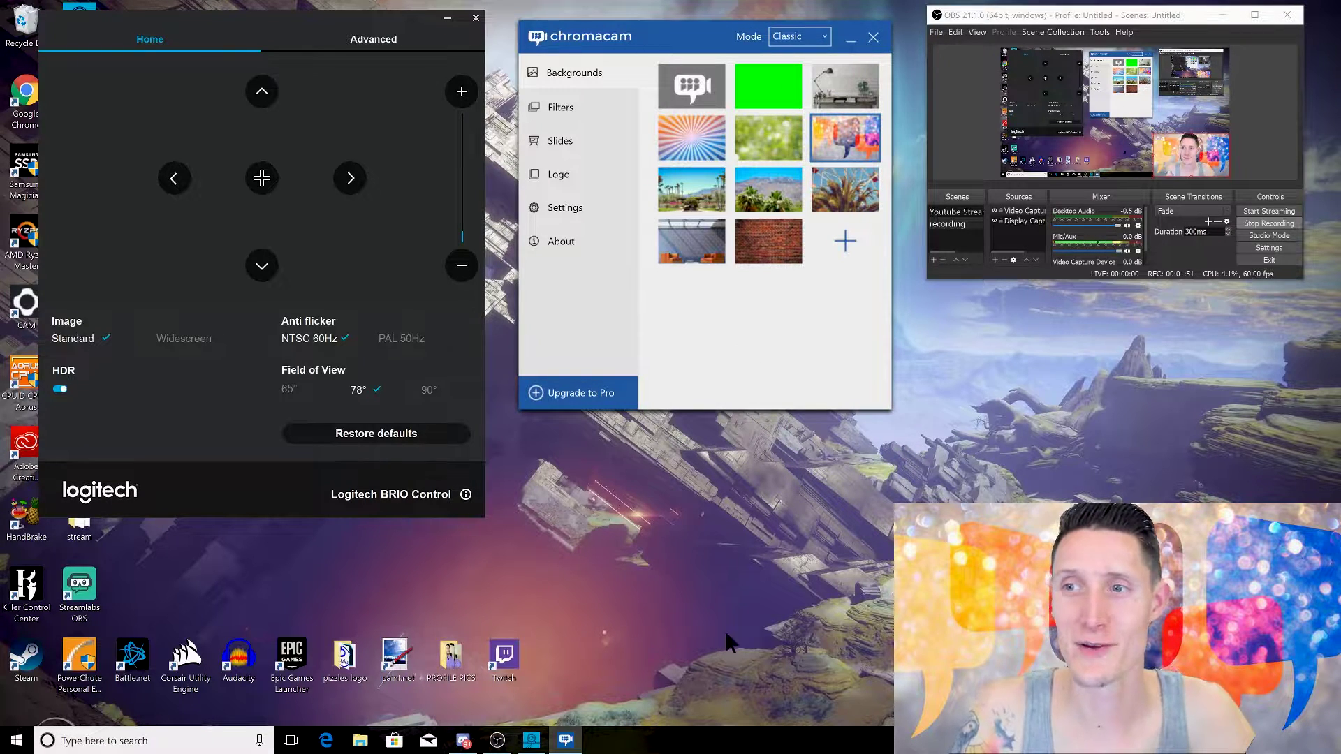
- Preview the transparent, solid green, desk lamp, sunburst, blurred green foliage and speech-bubble backgrounds on the webcam feed
left_click(685, 94)
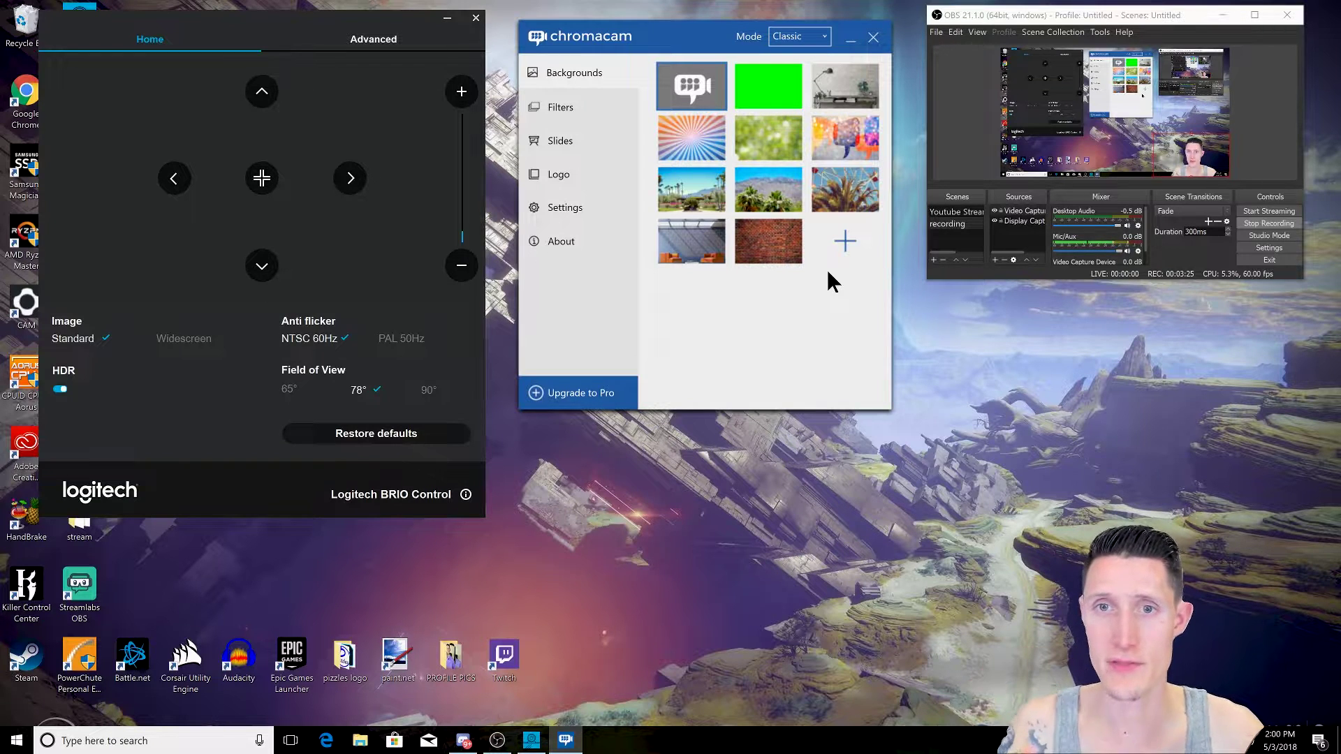
left_click(753, 83)
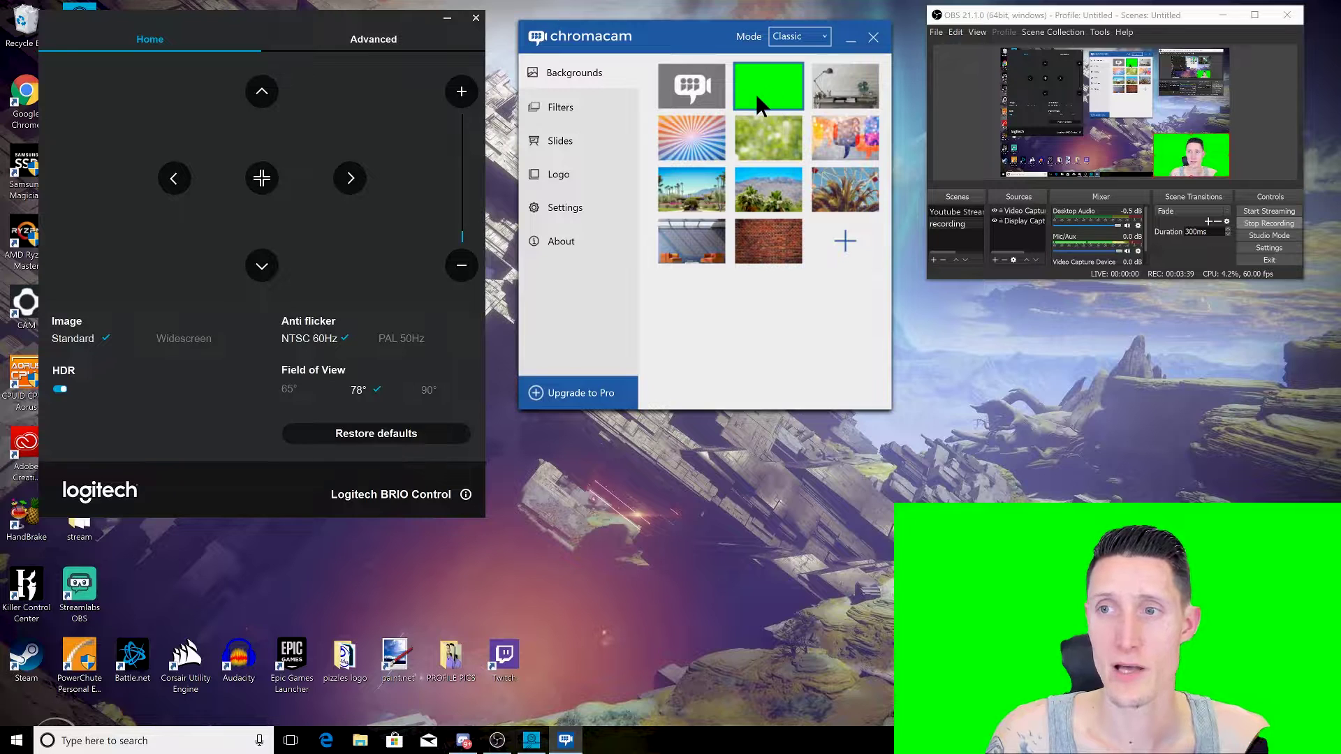
left_click(858, 103)
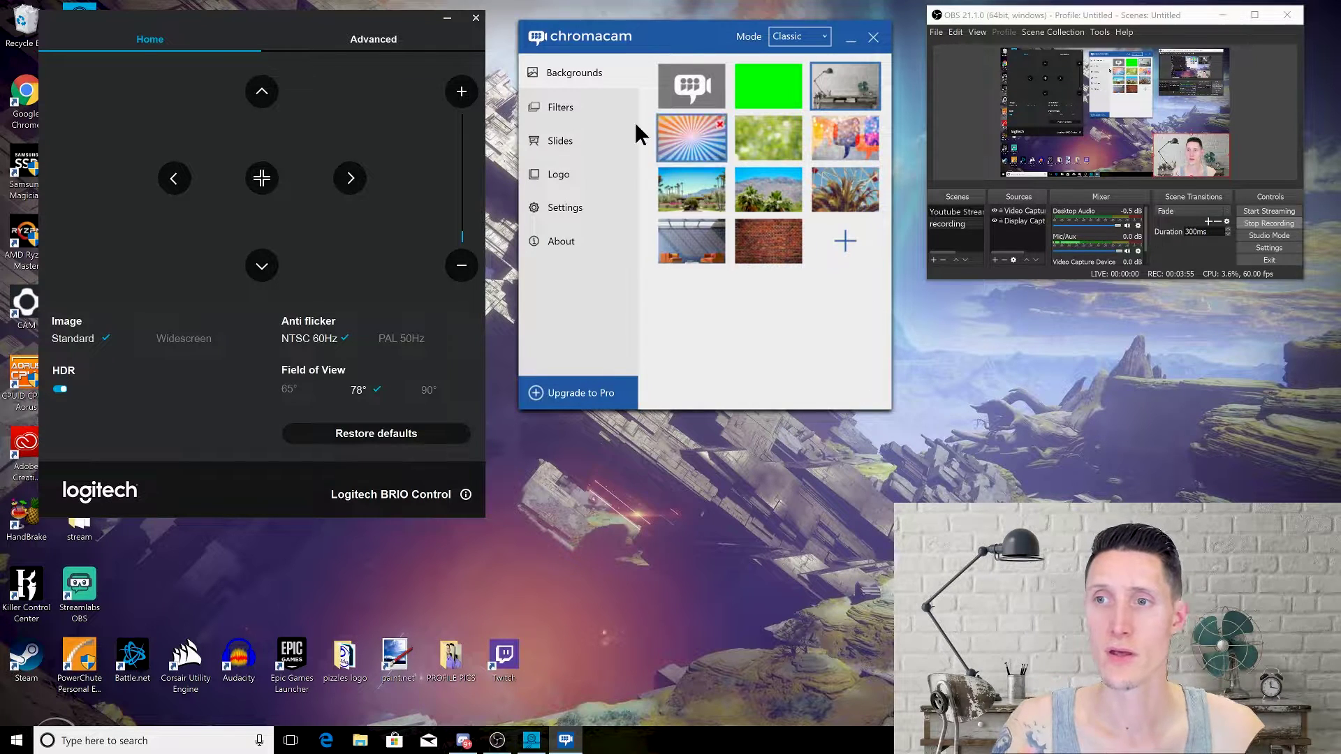
left_click(707, 154)
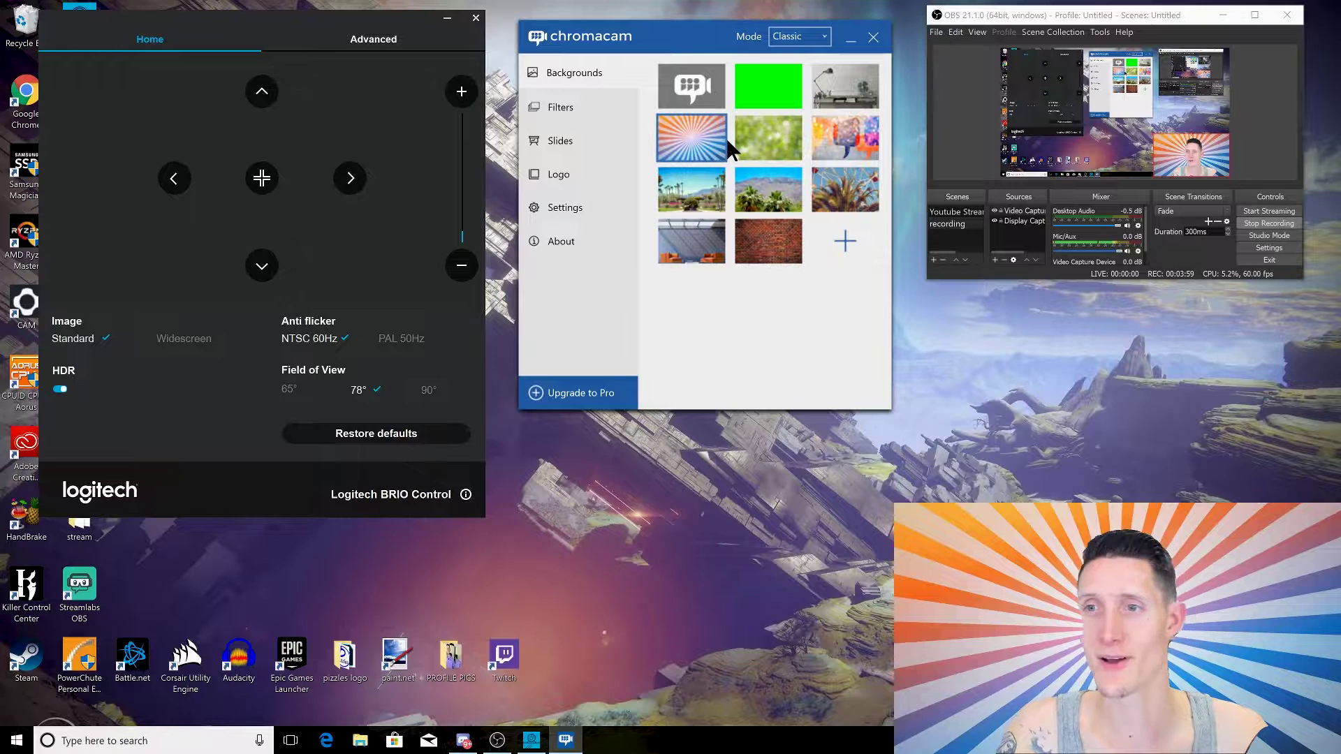
left_click(775, 146)
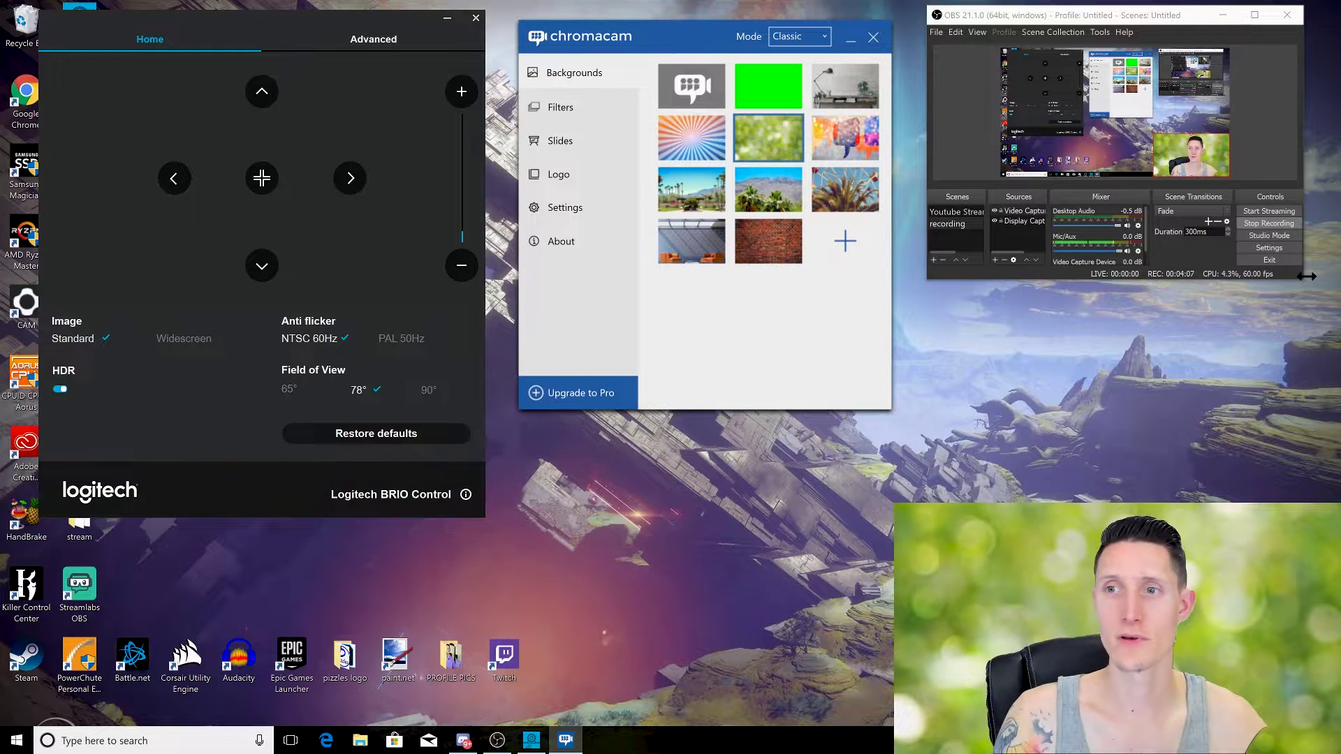
left_click(843, 127)
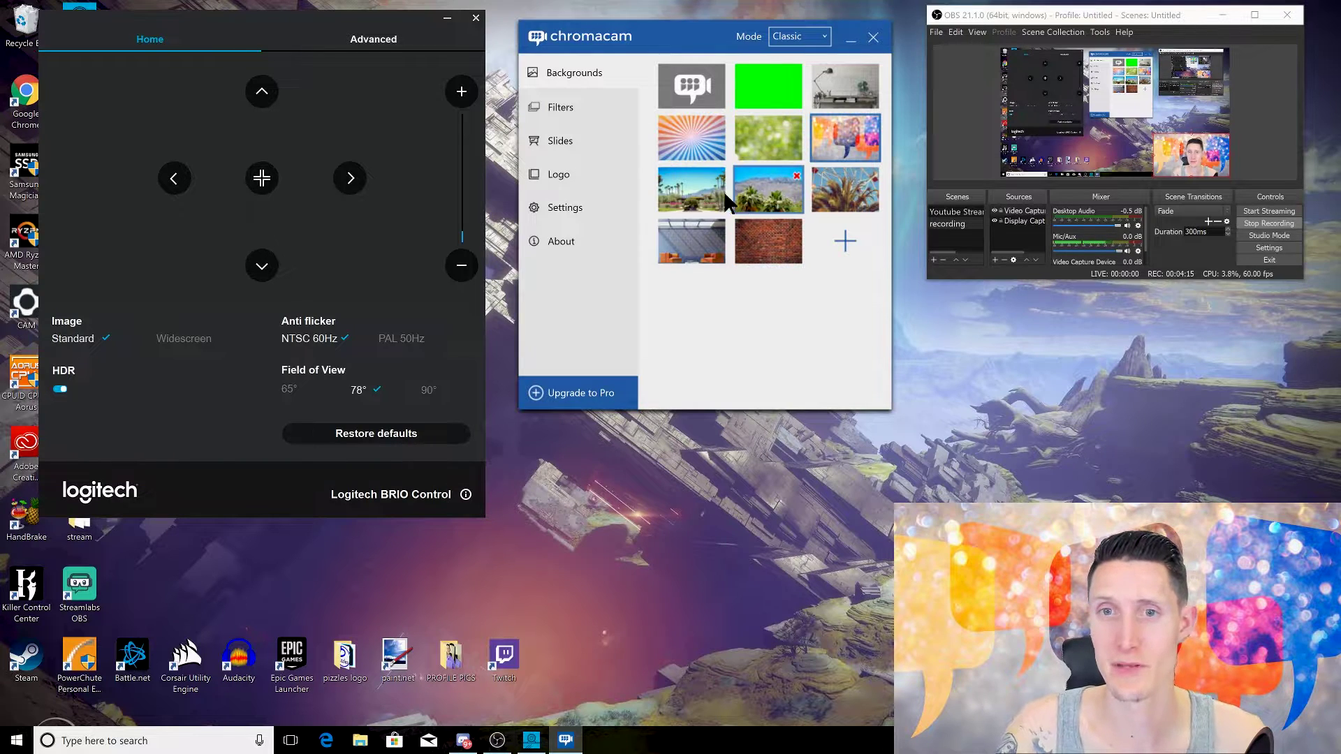
- Preview the palm park, palm-and-mountain, Ferris wheel and orange-sofa lounge backgrounds on the webcam feed
left_click(689, 201)
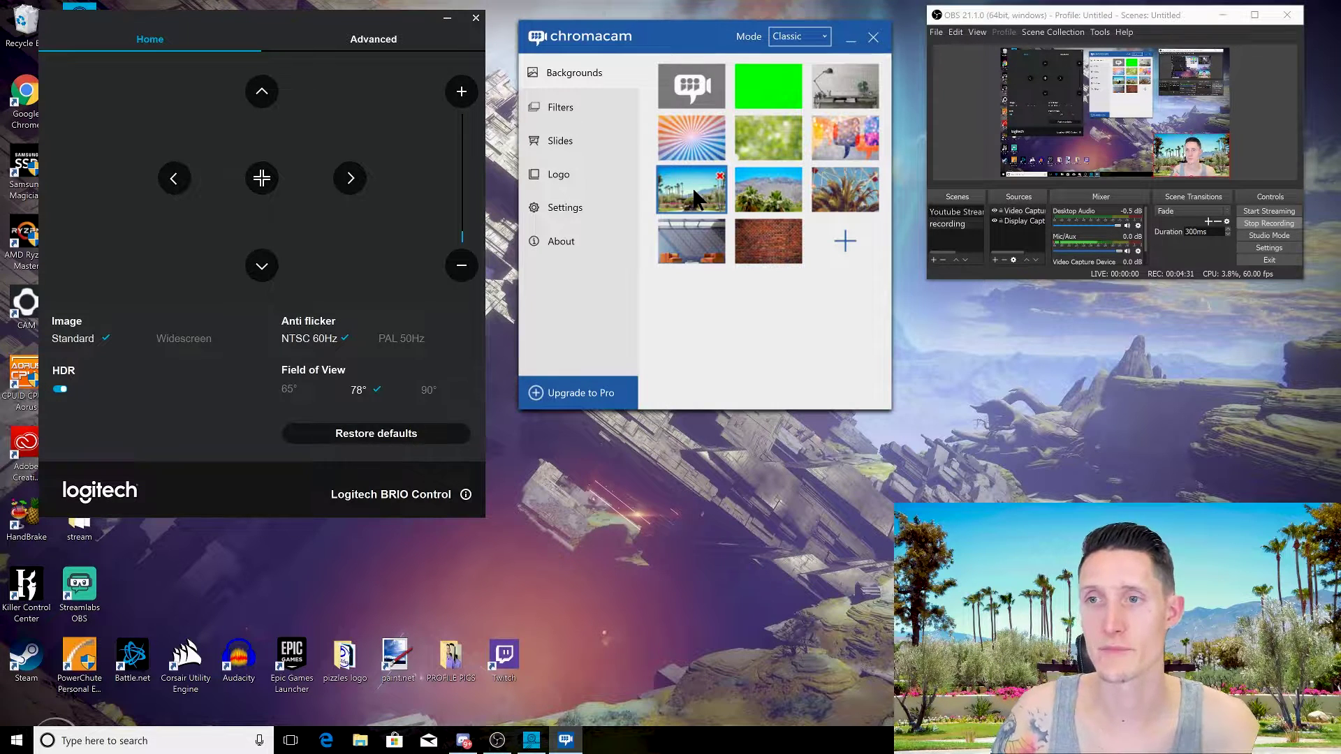
left_click(769, 201)
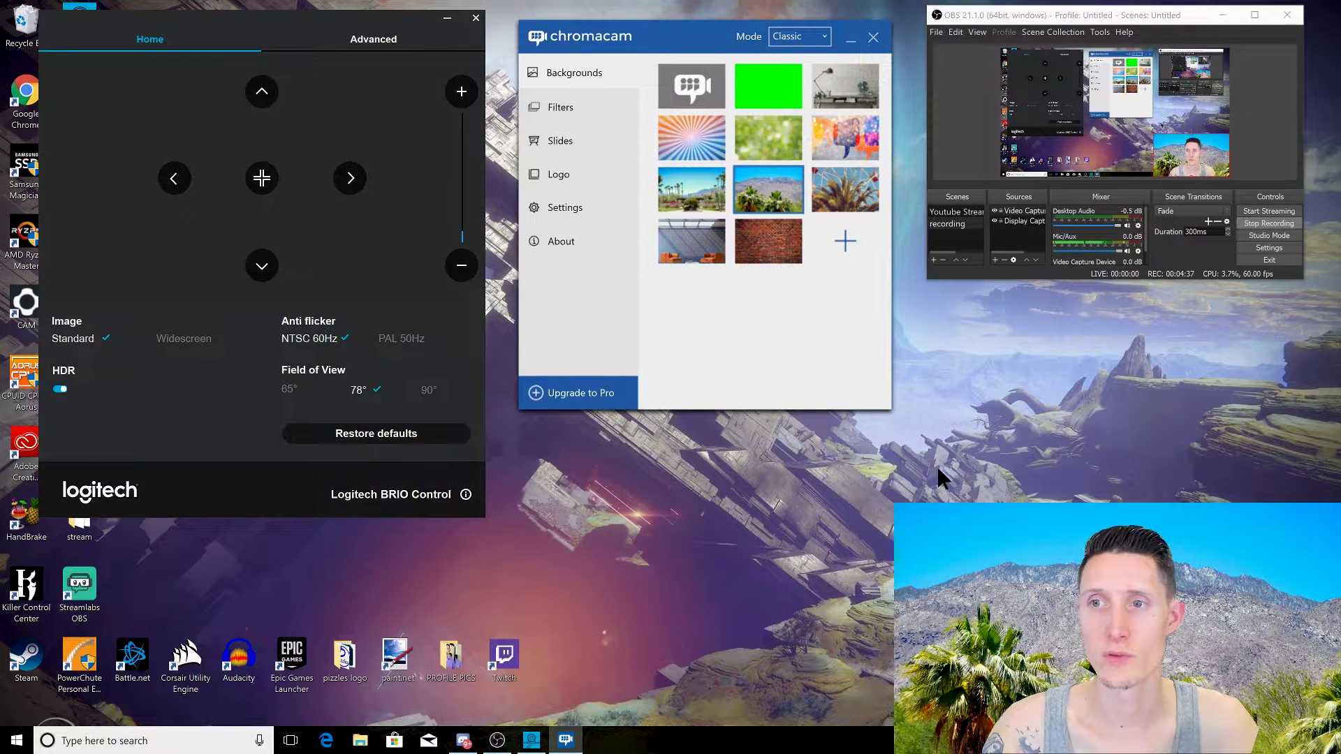
left_click(851, 192)
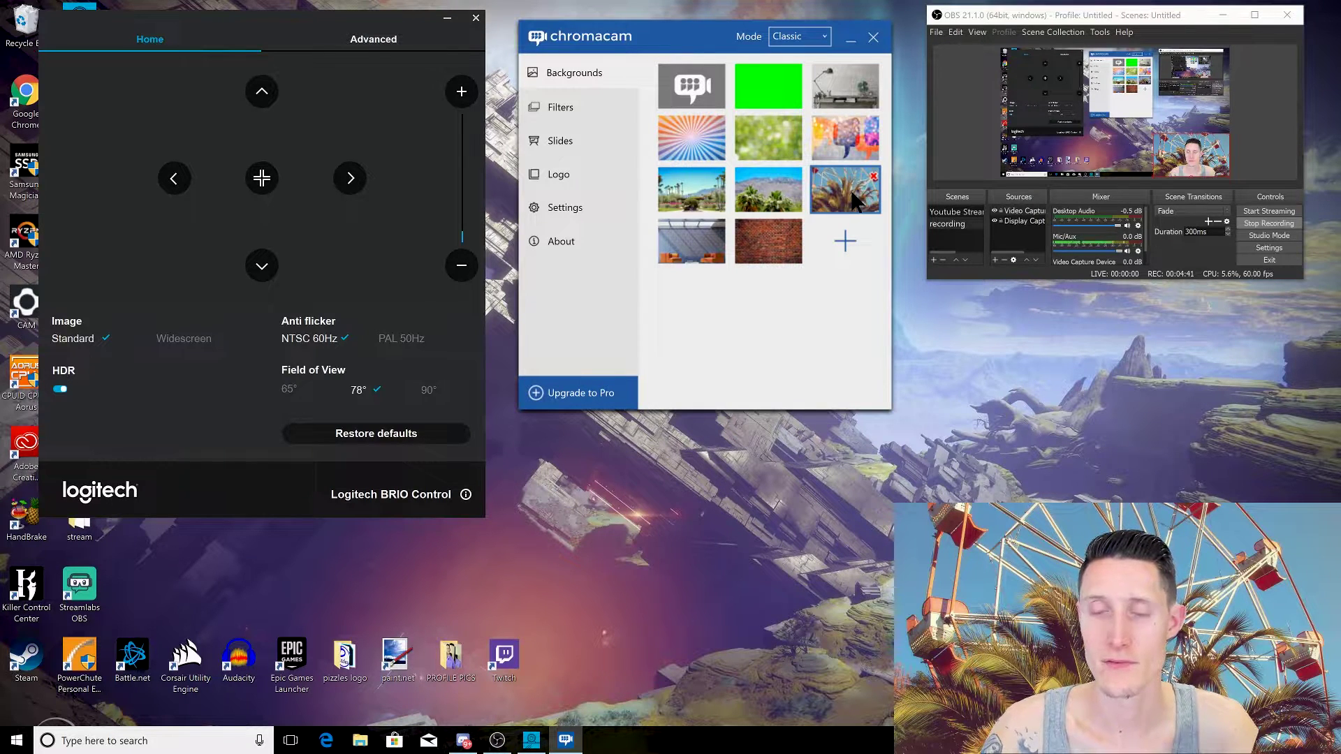
left_click(695, 244)
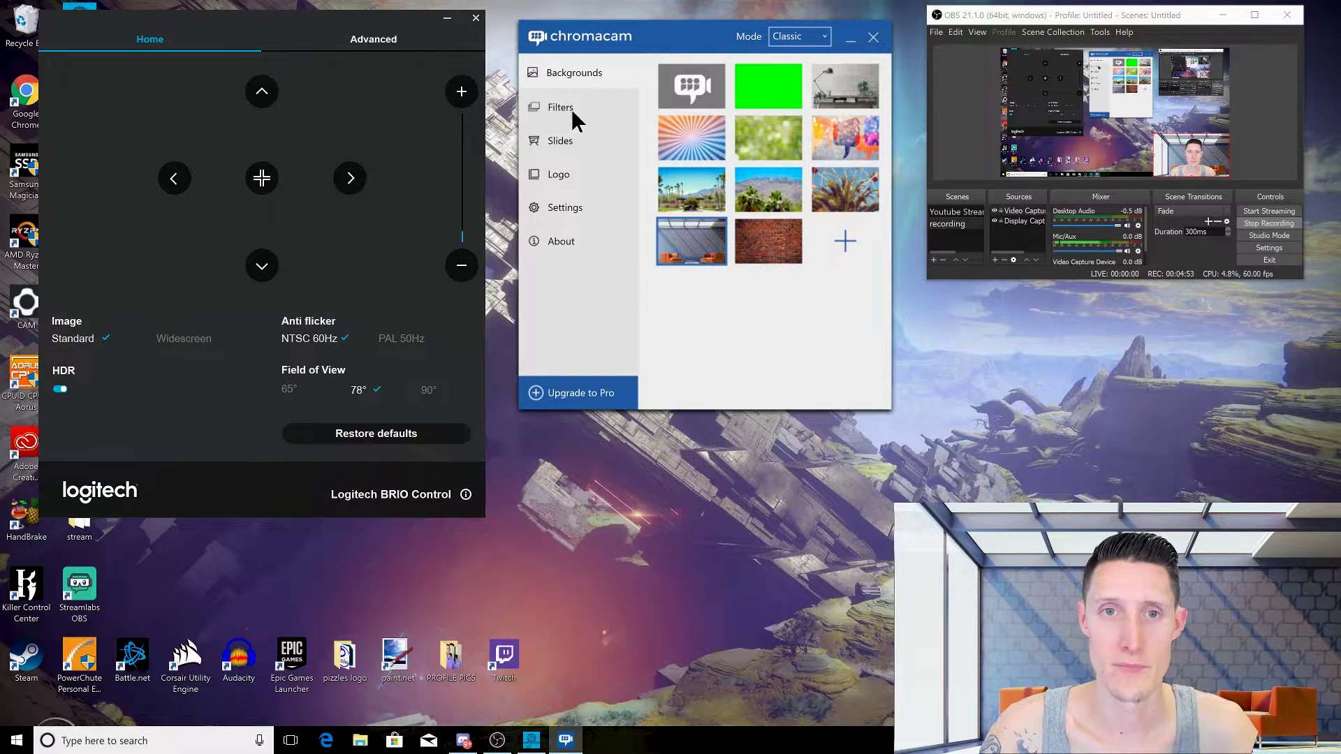
- Turn Show Background on in the ChromaCam settings, and turn it back off
left_click(568, 212)
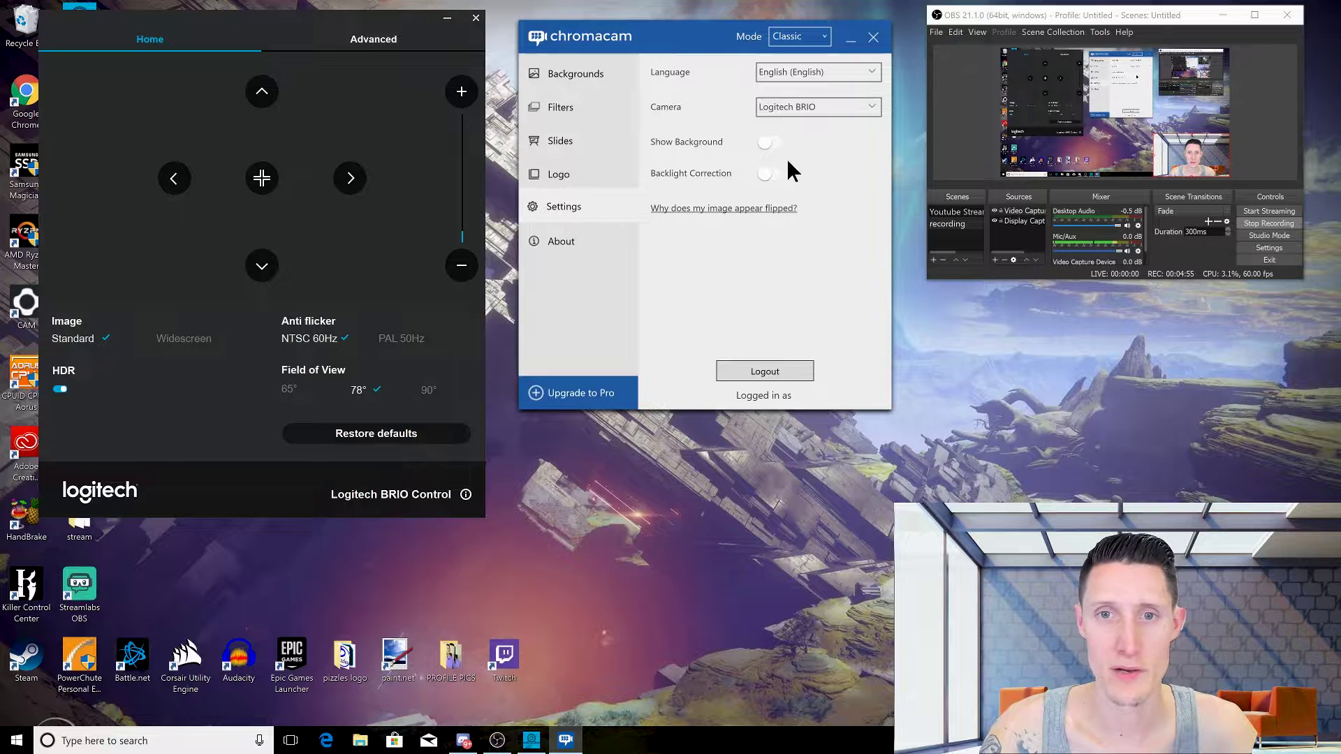
left_click(773, 138)
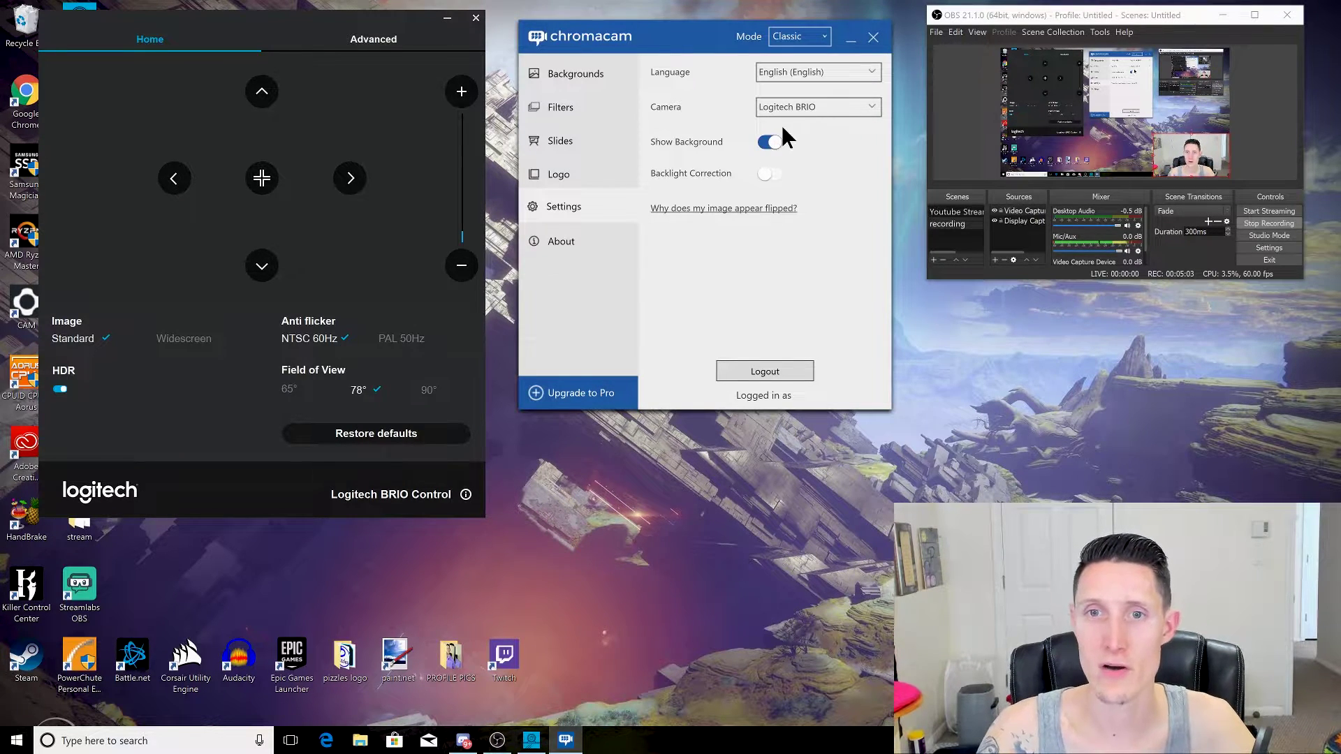
left_click(771, 143)
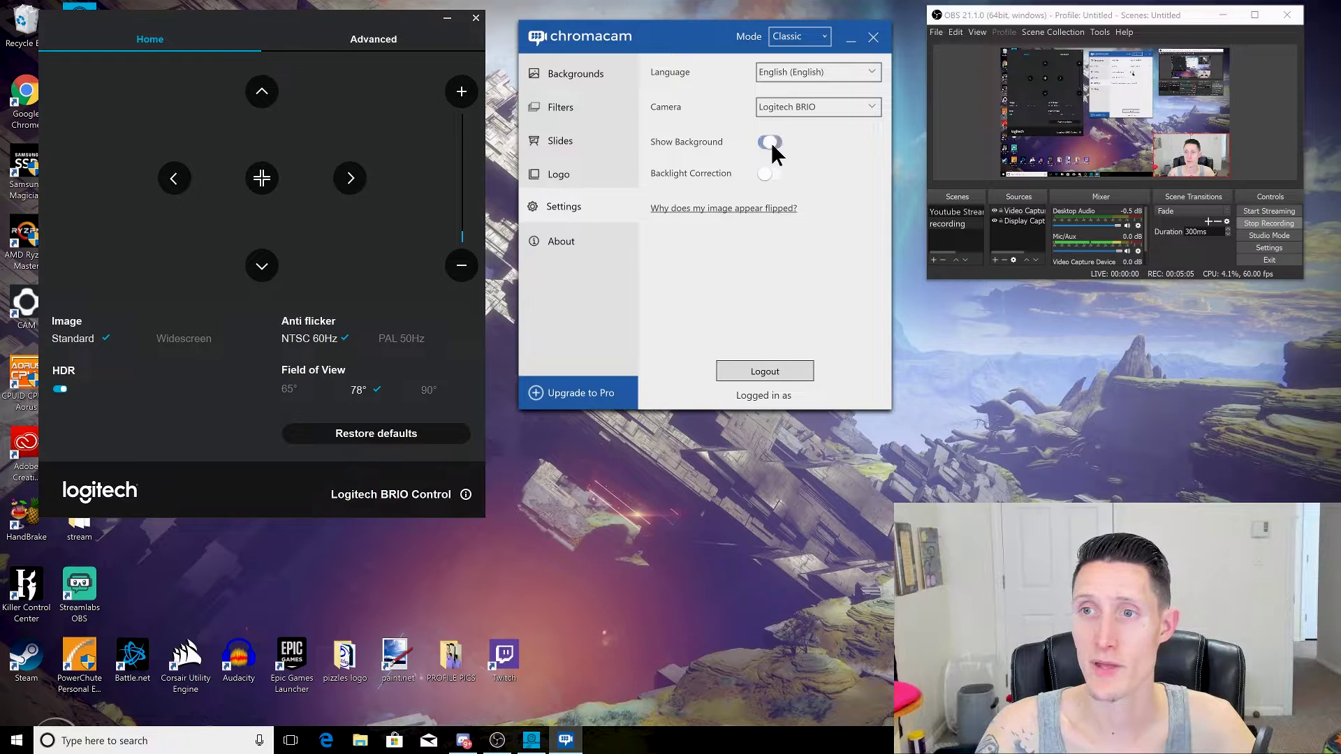
- Apply the transparent background and try the camera's 90° field of view before setting it to 65°
left_click(583, 78)
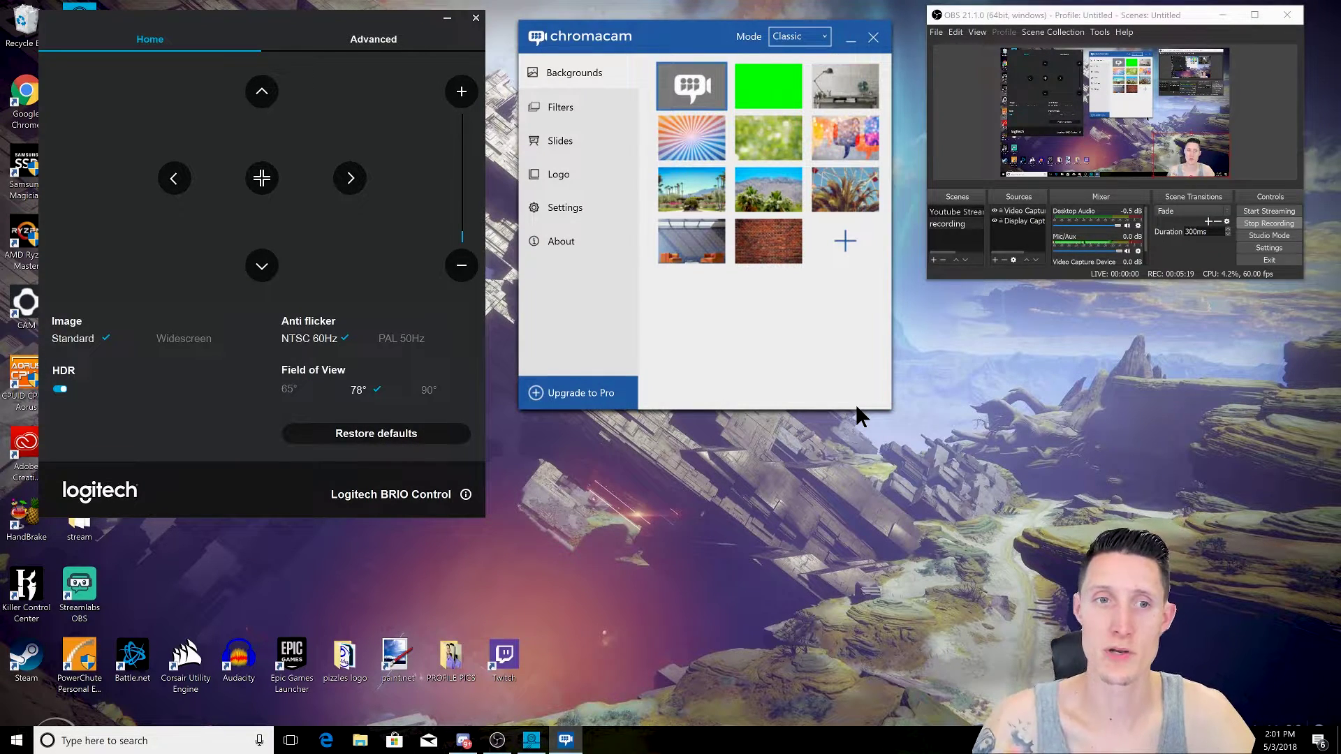
left_click(428, 391)
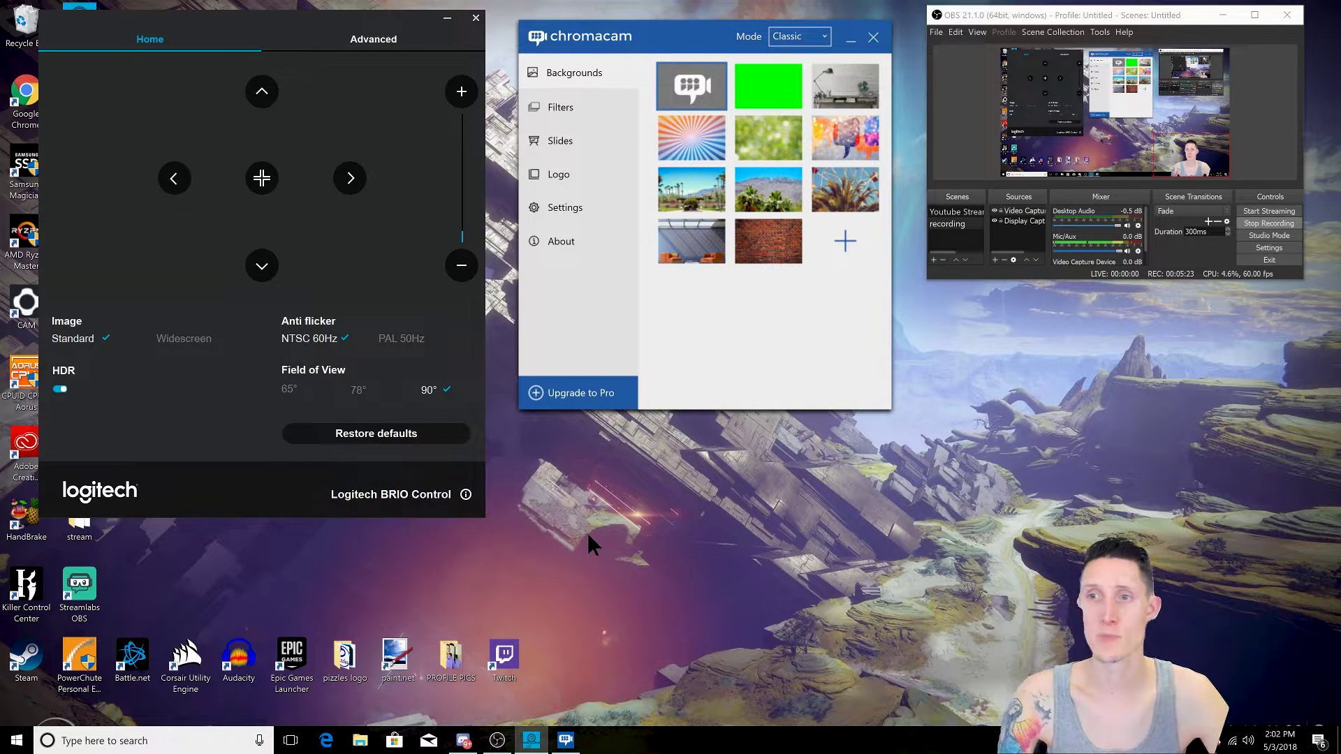
left_click(287, 390)
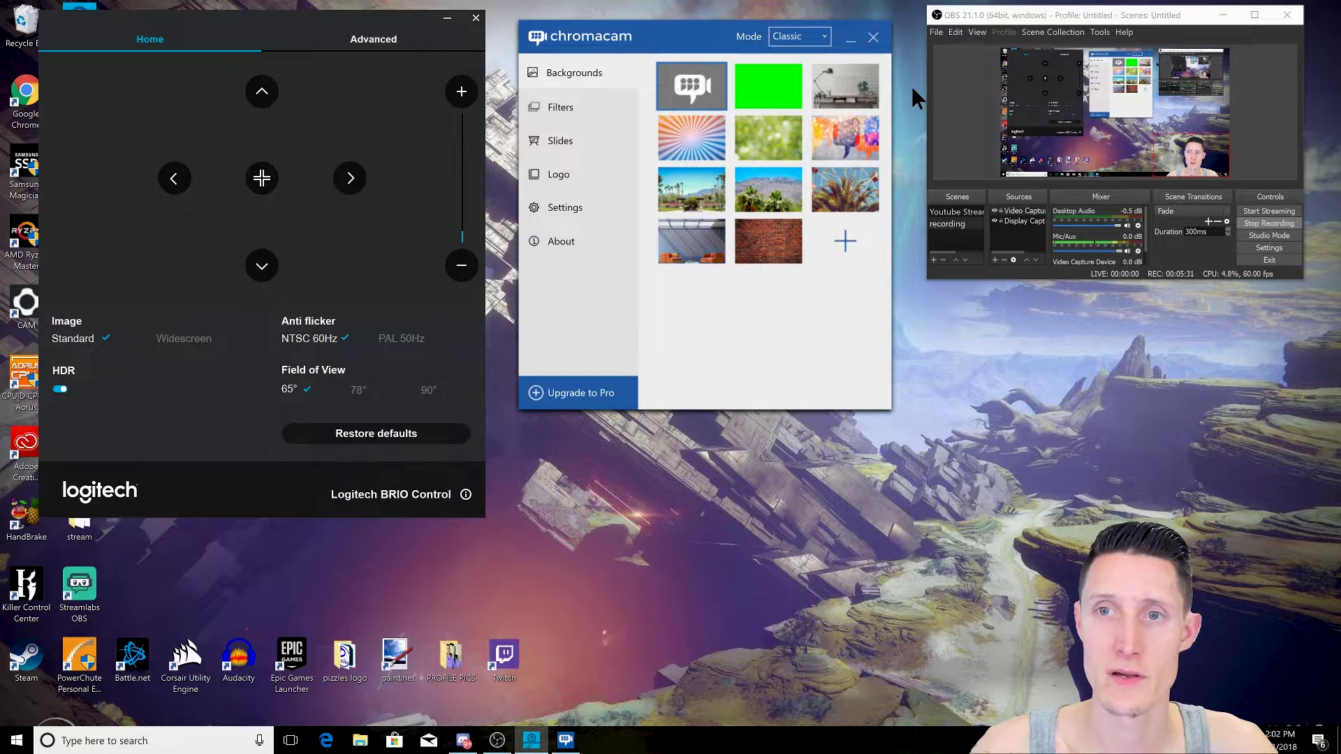
- Preview the desk lamp, sunburst, green foliage, speech-bubble, Ferris wheel, brick wall and orange-sofa lounge backgrounds at the 65° field of view
left_click(859, 99)
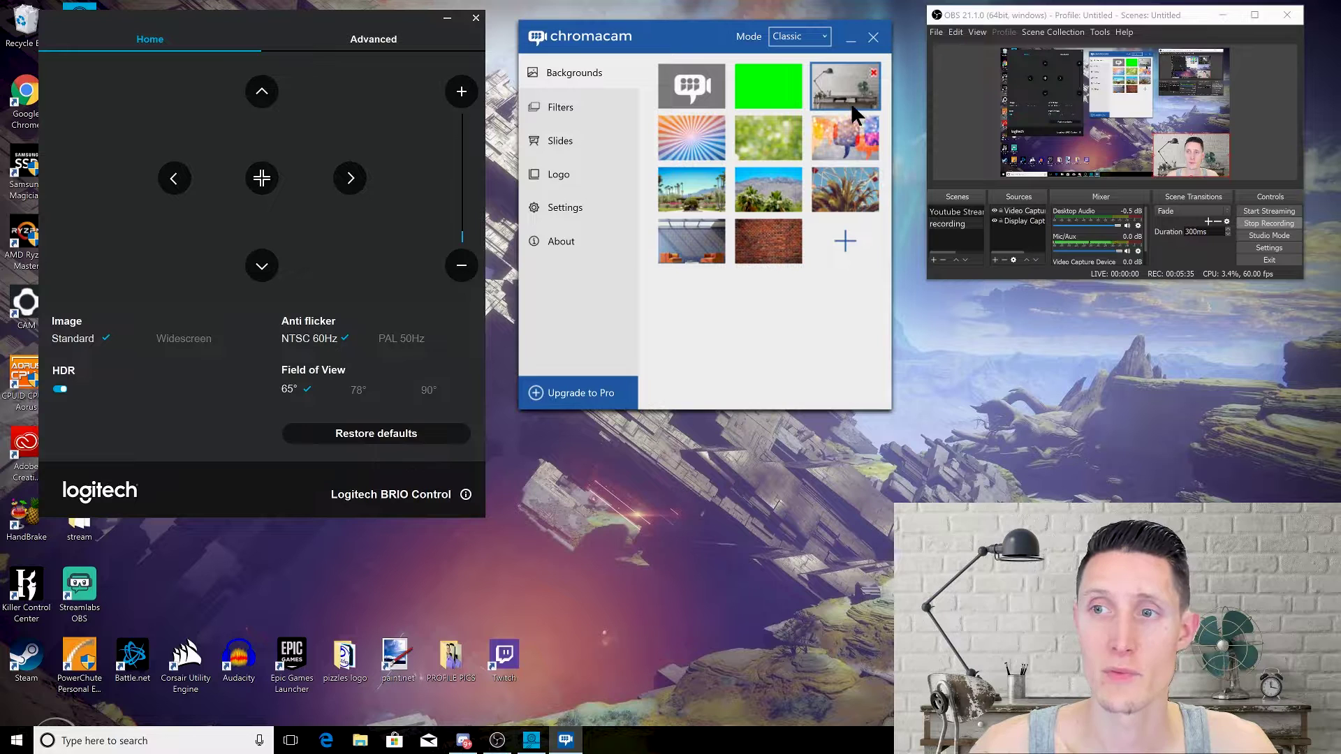
left_click(692, 143)
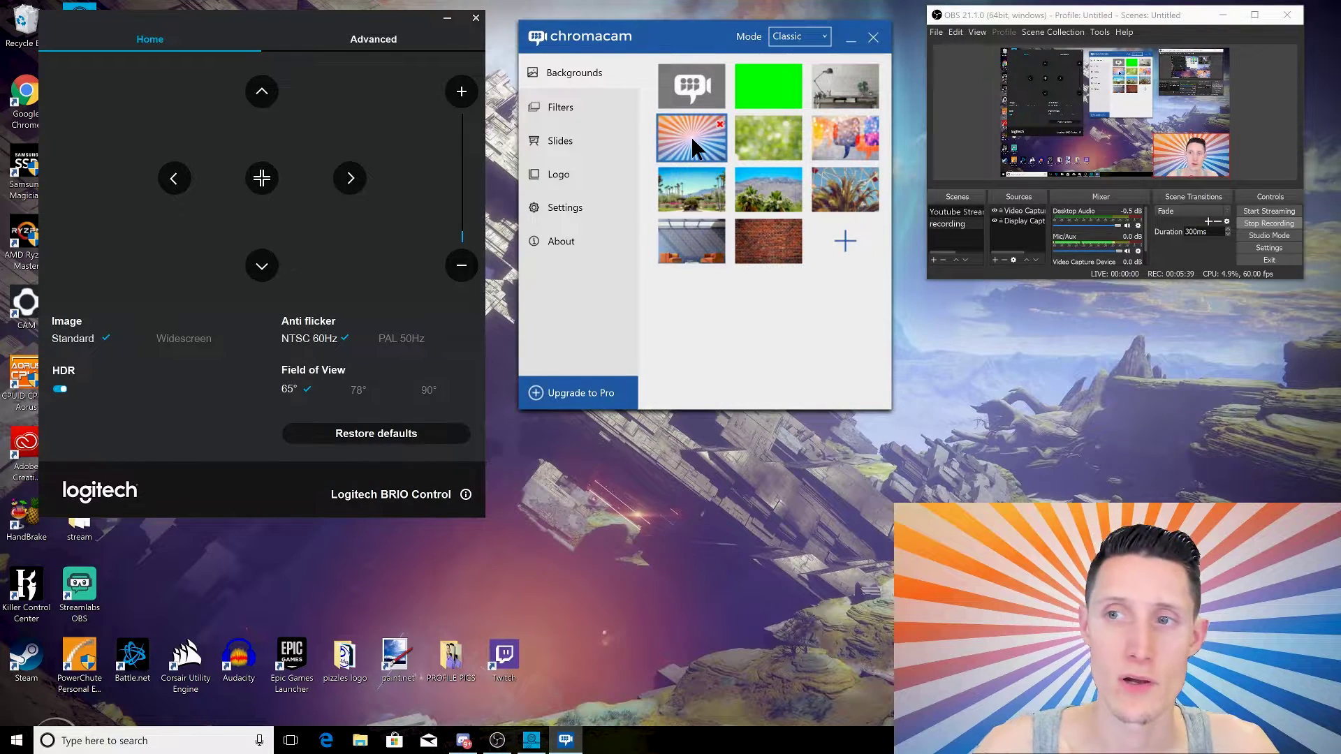
left_click(775, 136)
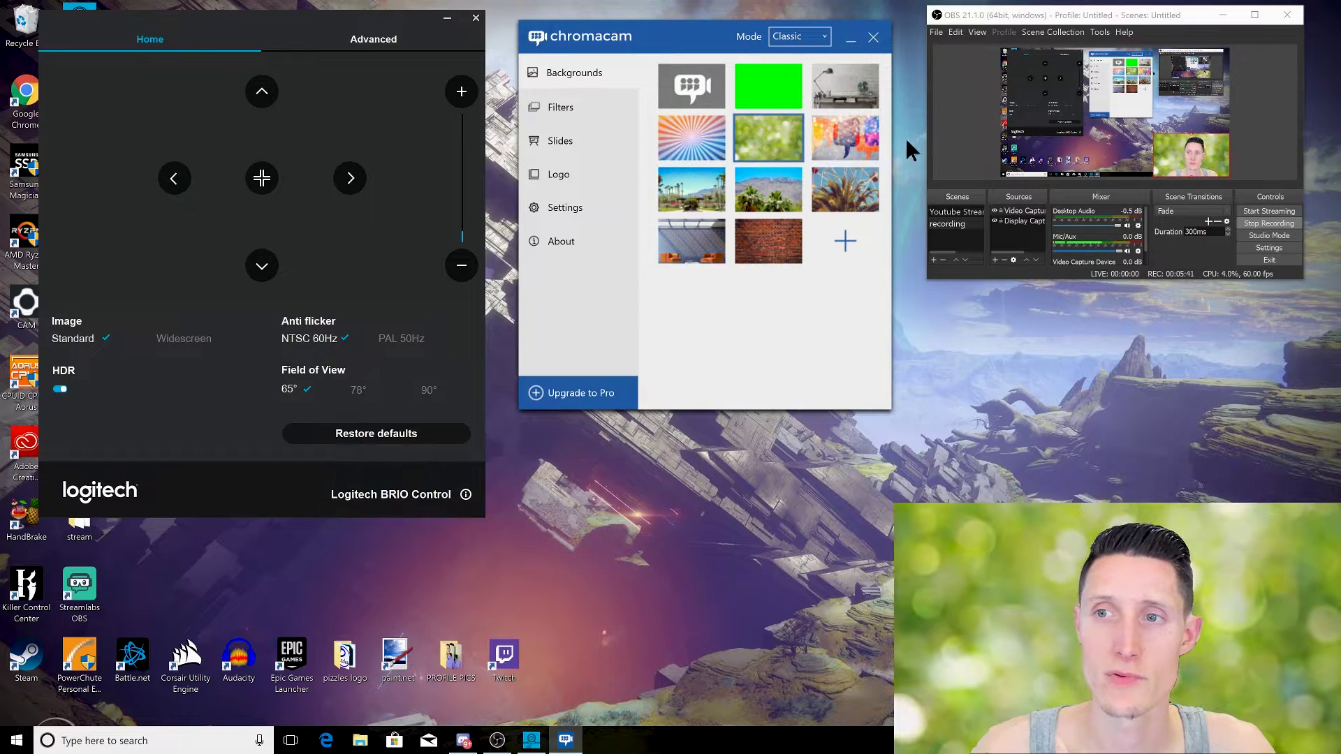
left_click(842, 139)
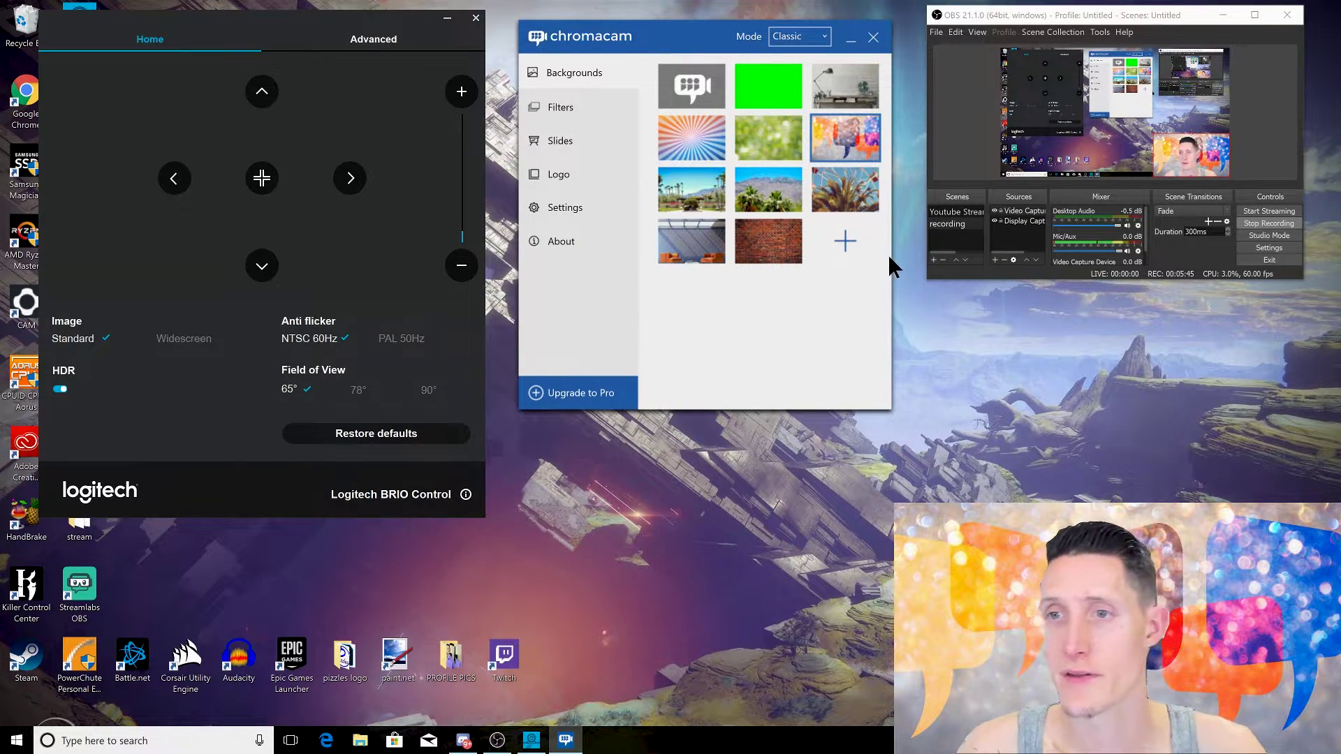
left_click(842, 194)
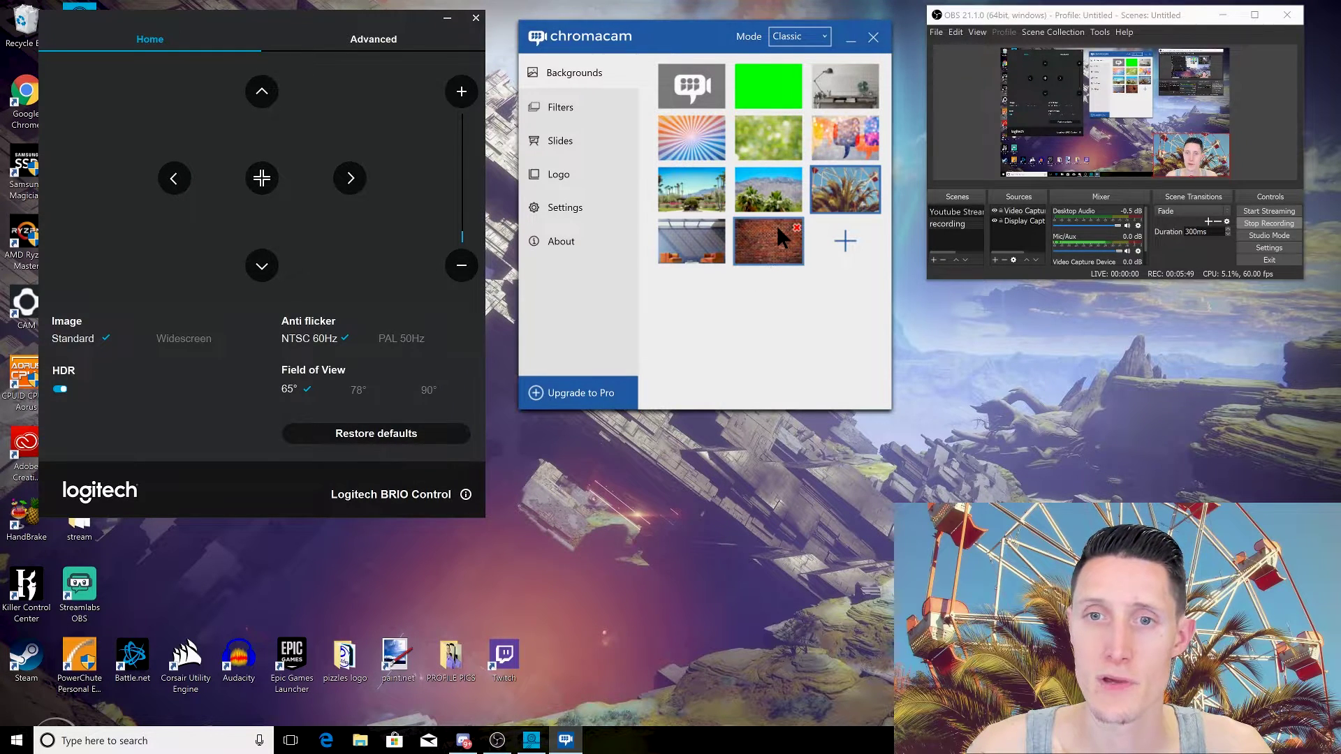
left_click(765, 258)
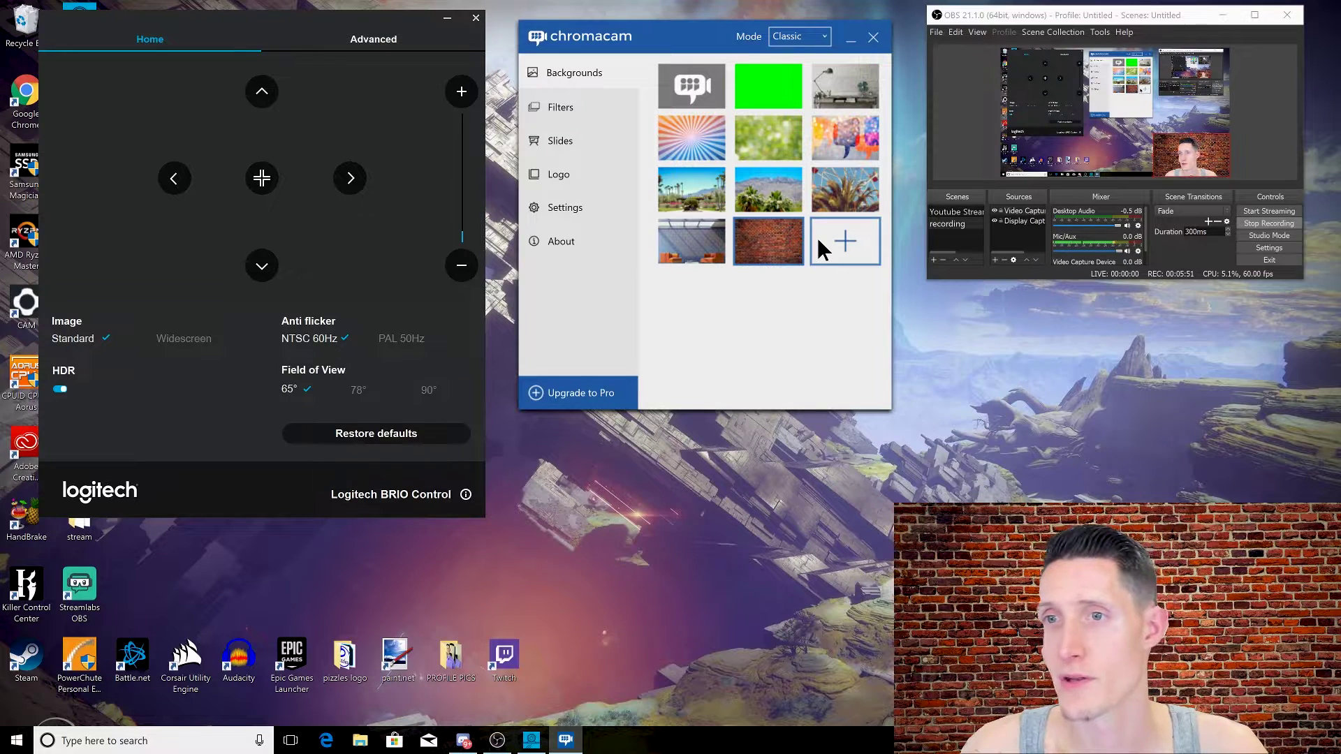
left_click(692, 236)
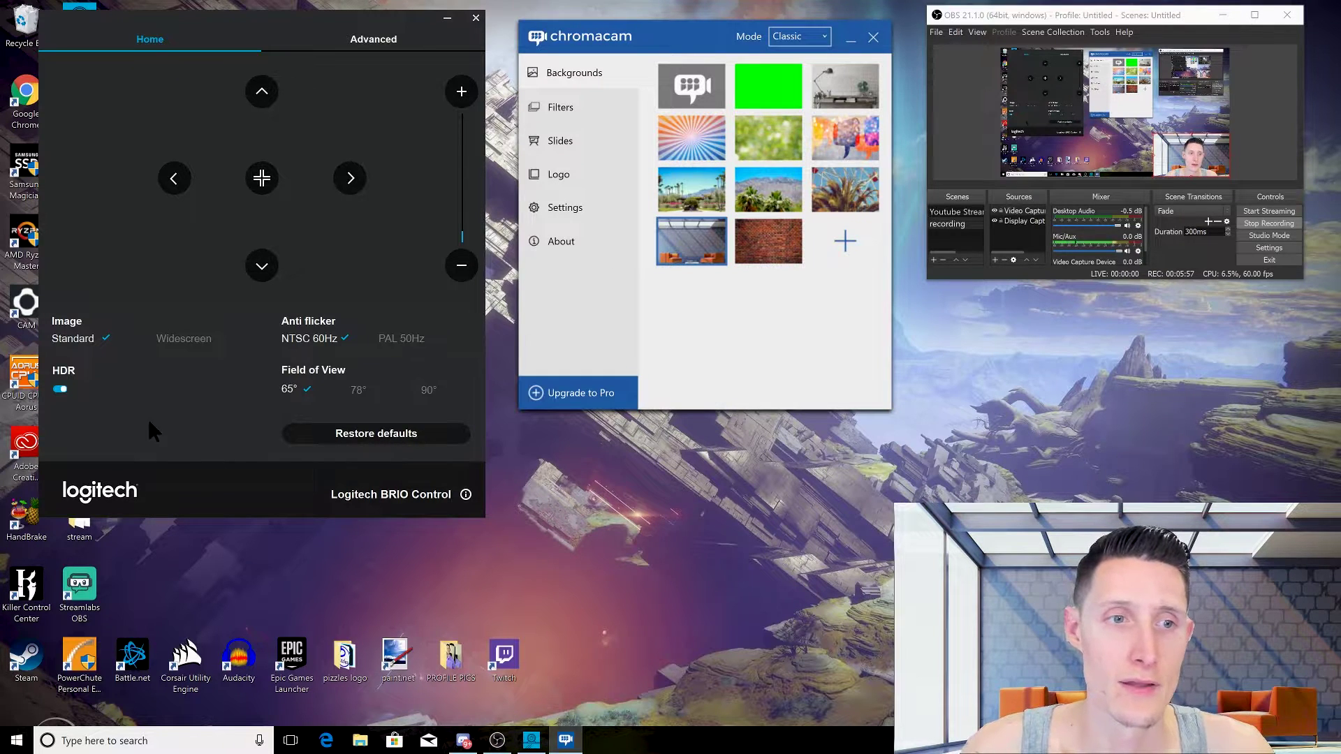
- Try the Widescreen image format and the 90° field of view, returning the camera to Standard and 65°
left_click(185, 340)
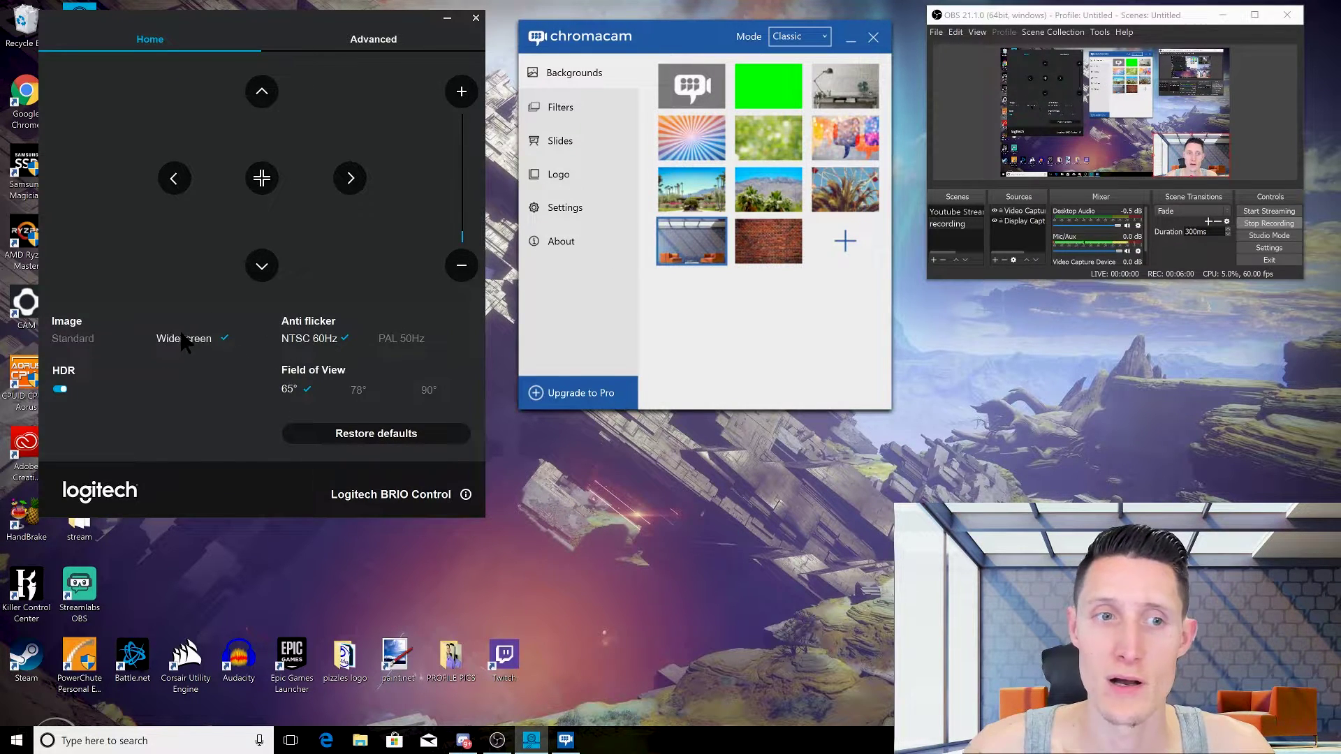
left_click(93, 343)
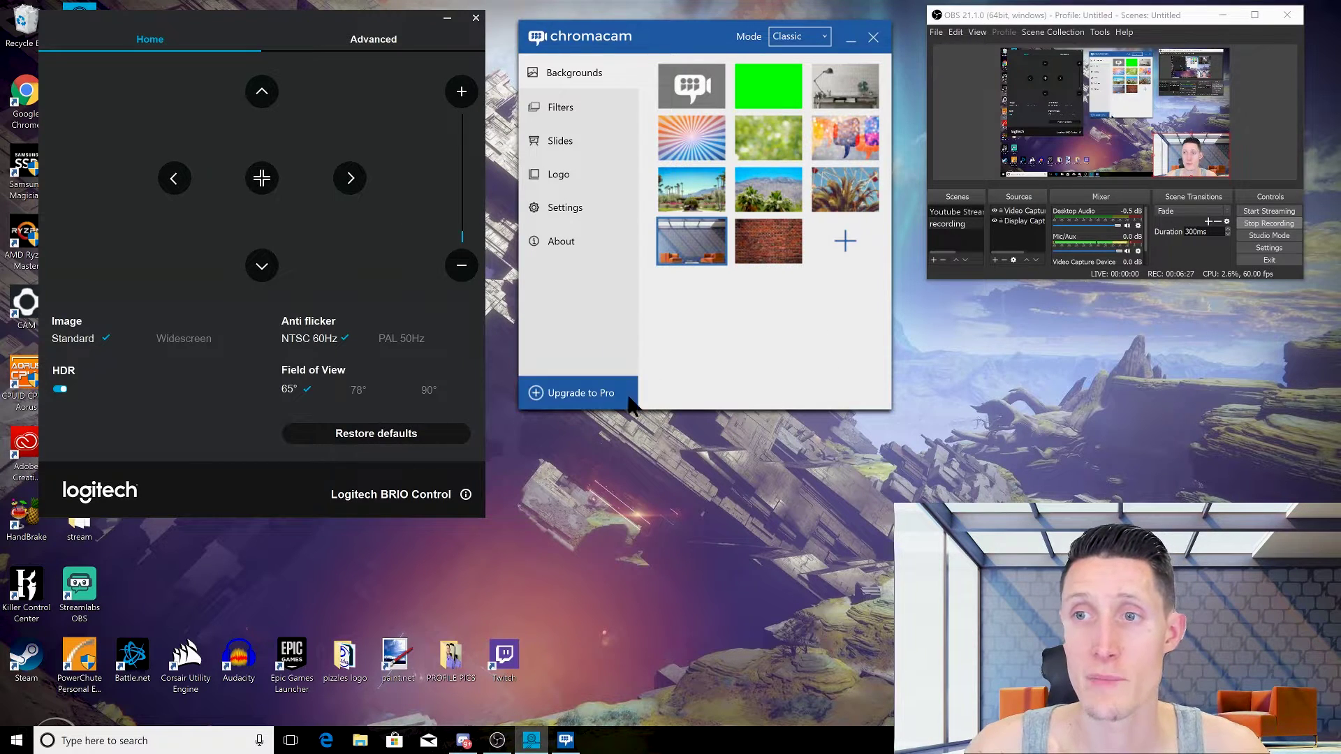
left_click(432, 391)
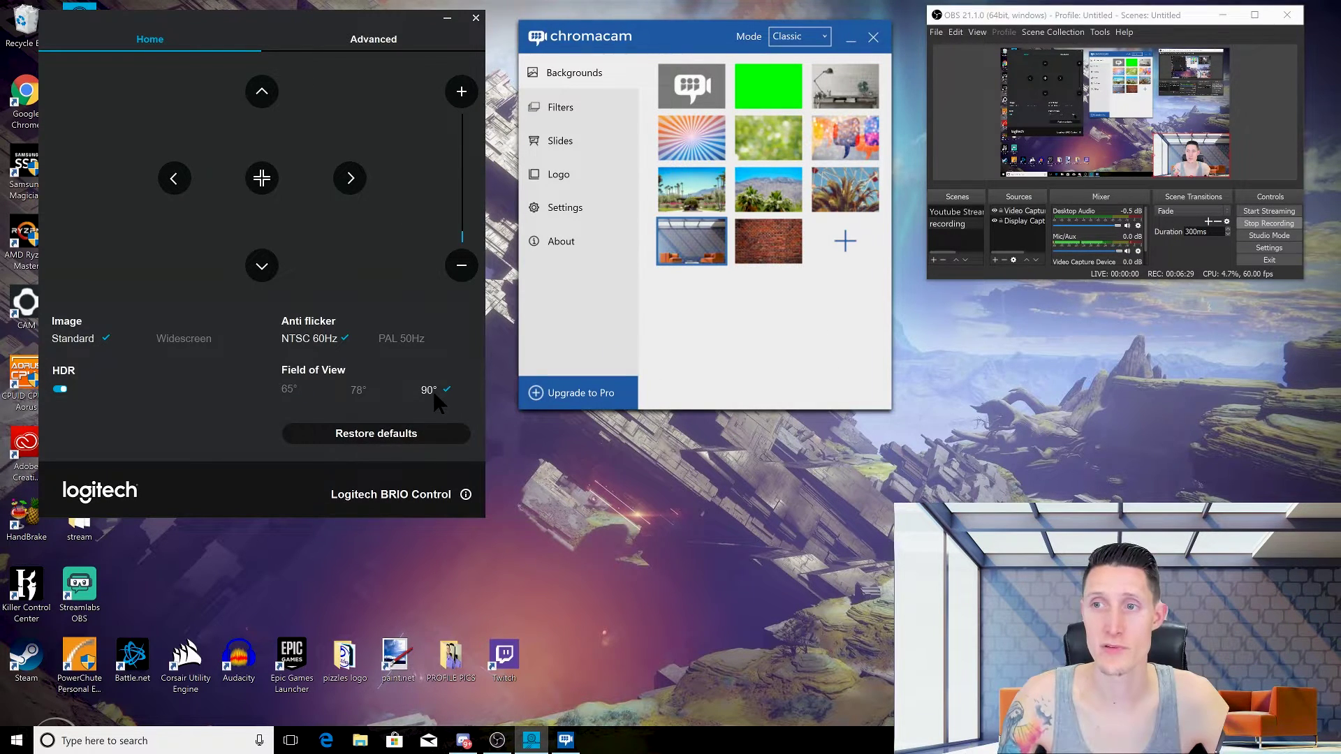
left_click(290, 389)
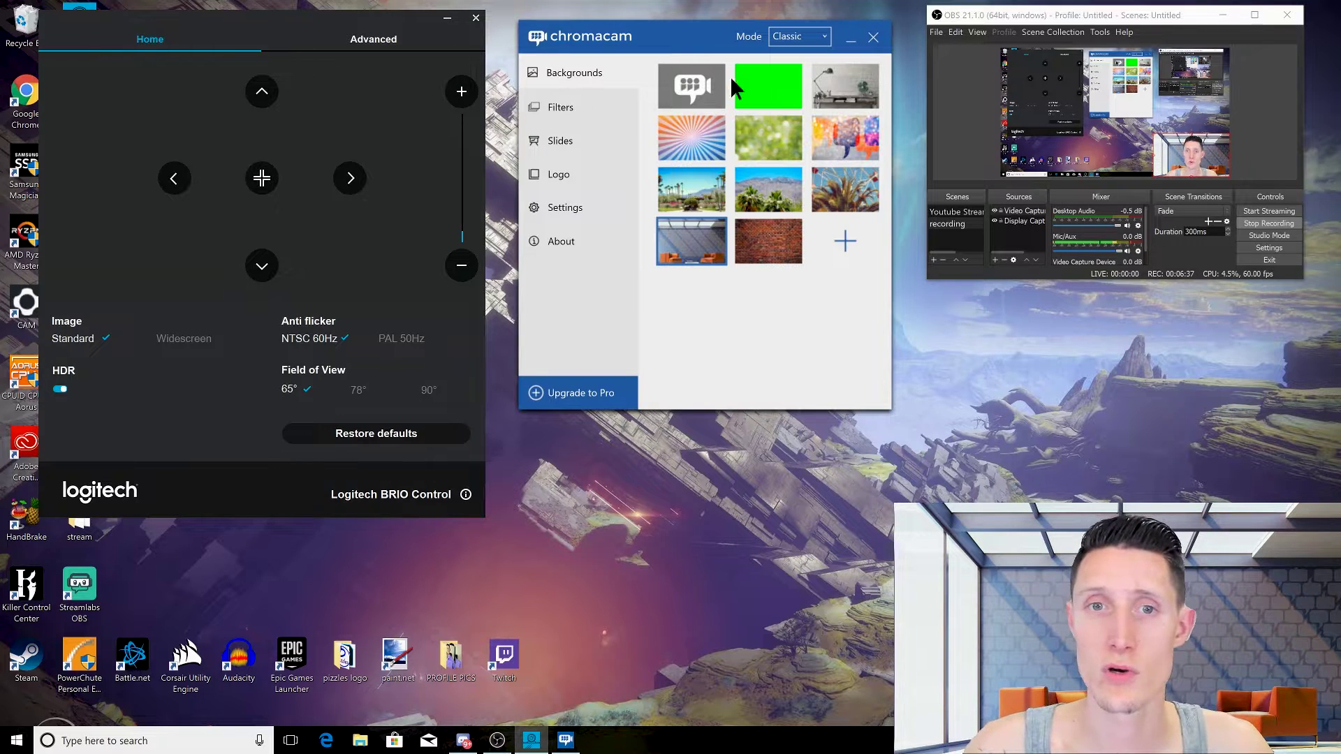
- Preview the blur, gray, white and maroon filters on the webcam feed, and reapply the blur filter
left_click(571, 107)
left_click(684, 93)
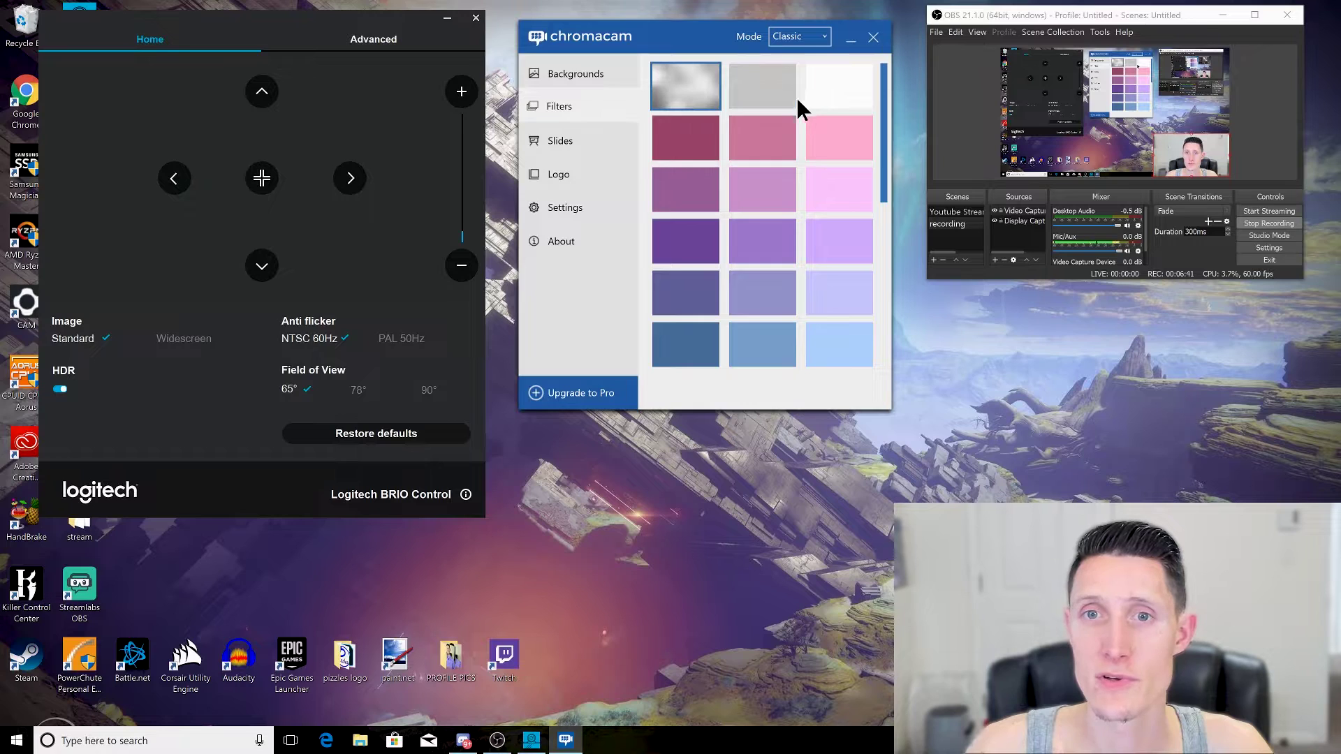
left_click(773, 85)
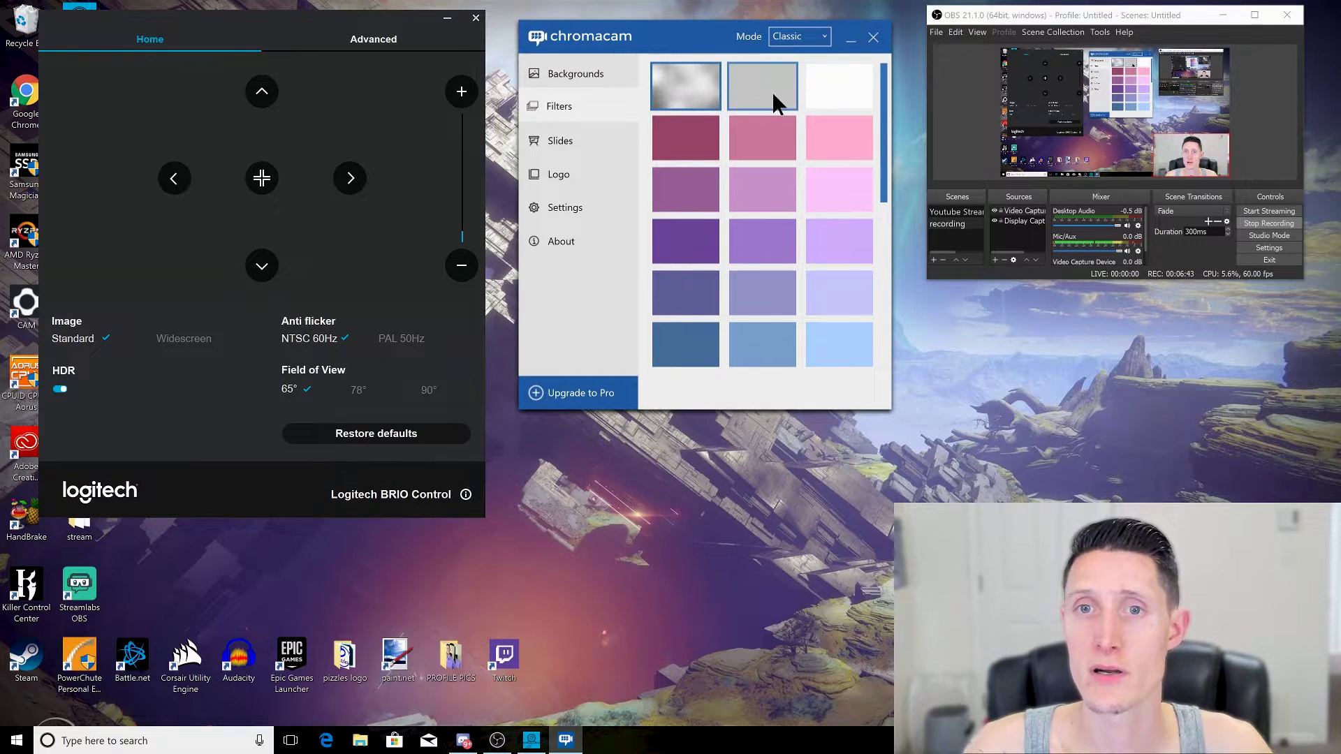
left_click(846, 91)
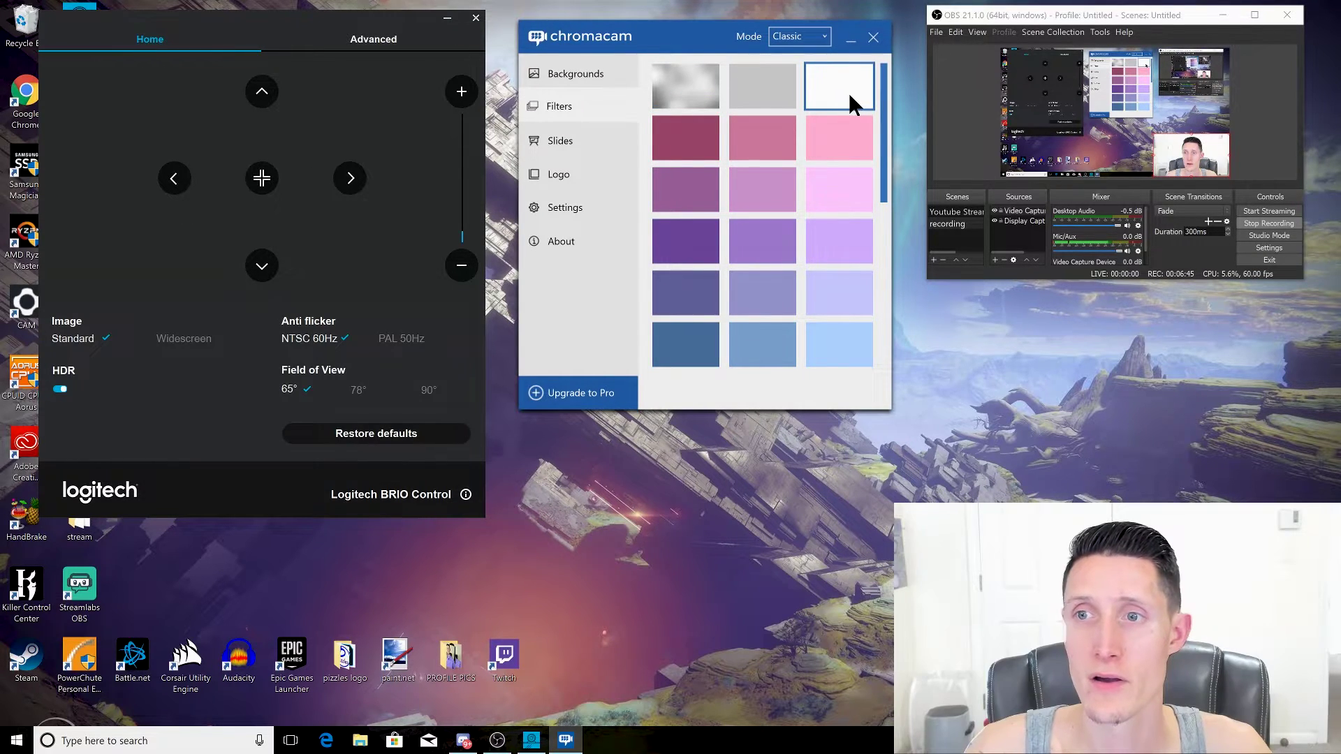
left_click(694, 144)
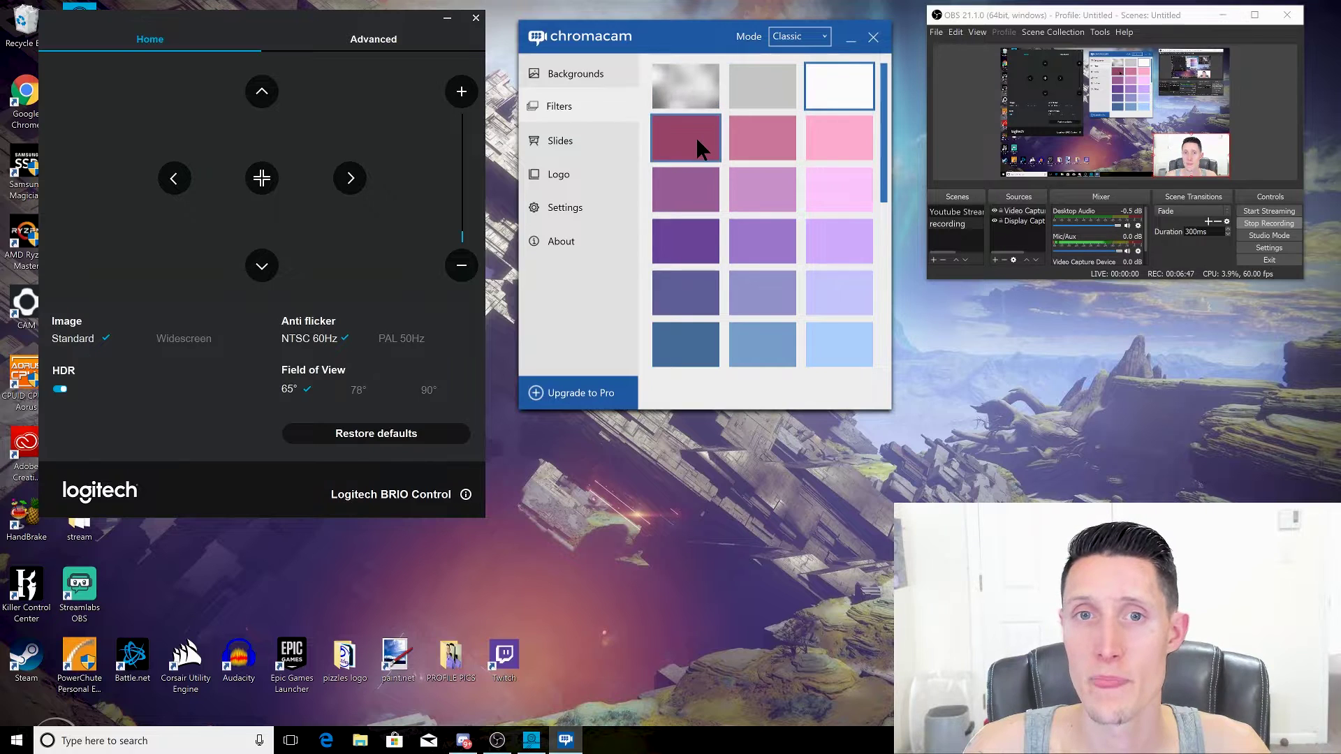
left_click(699, 86)
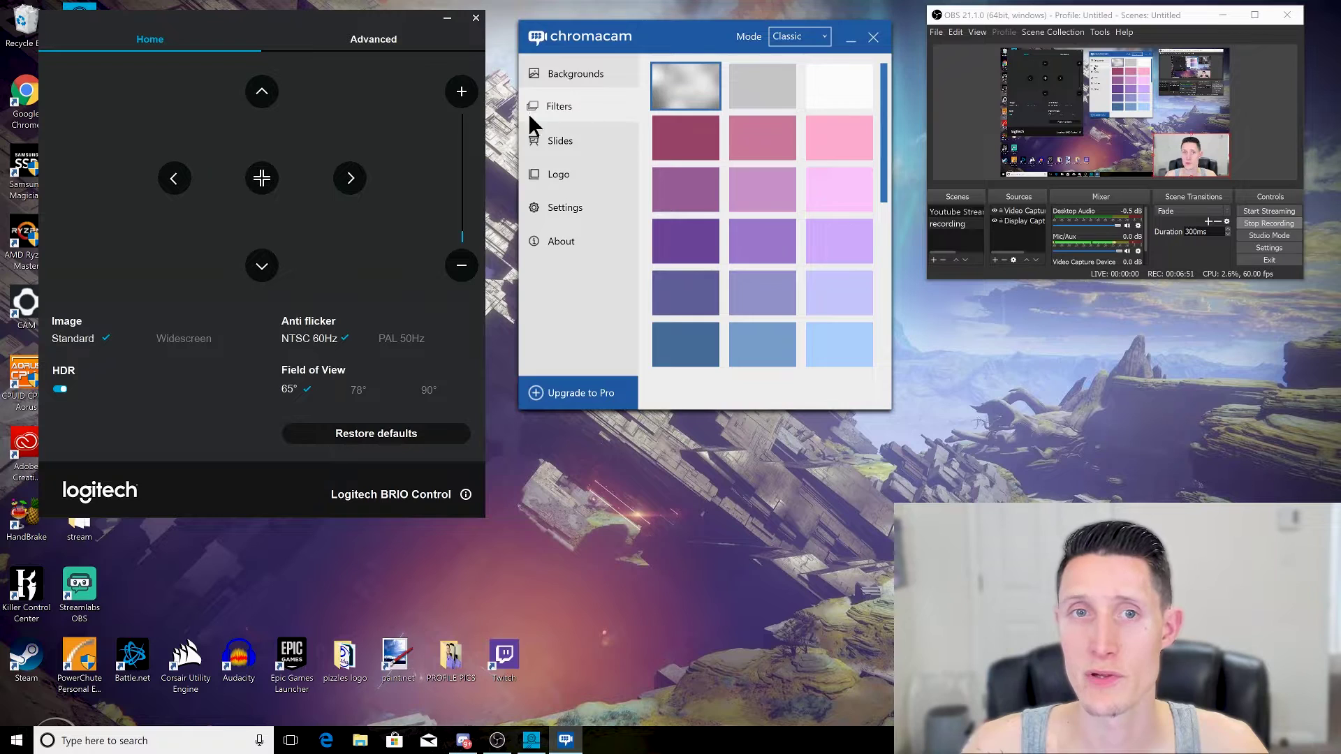
- Set the field of view to 90° and try the pink, light pink and lavender filters, finishing with the dark blue filter
left_click(431, 392)
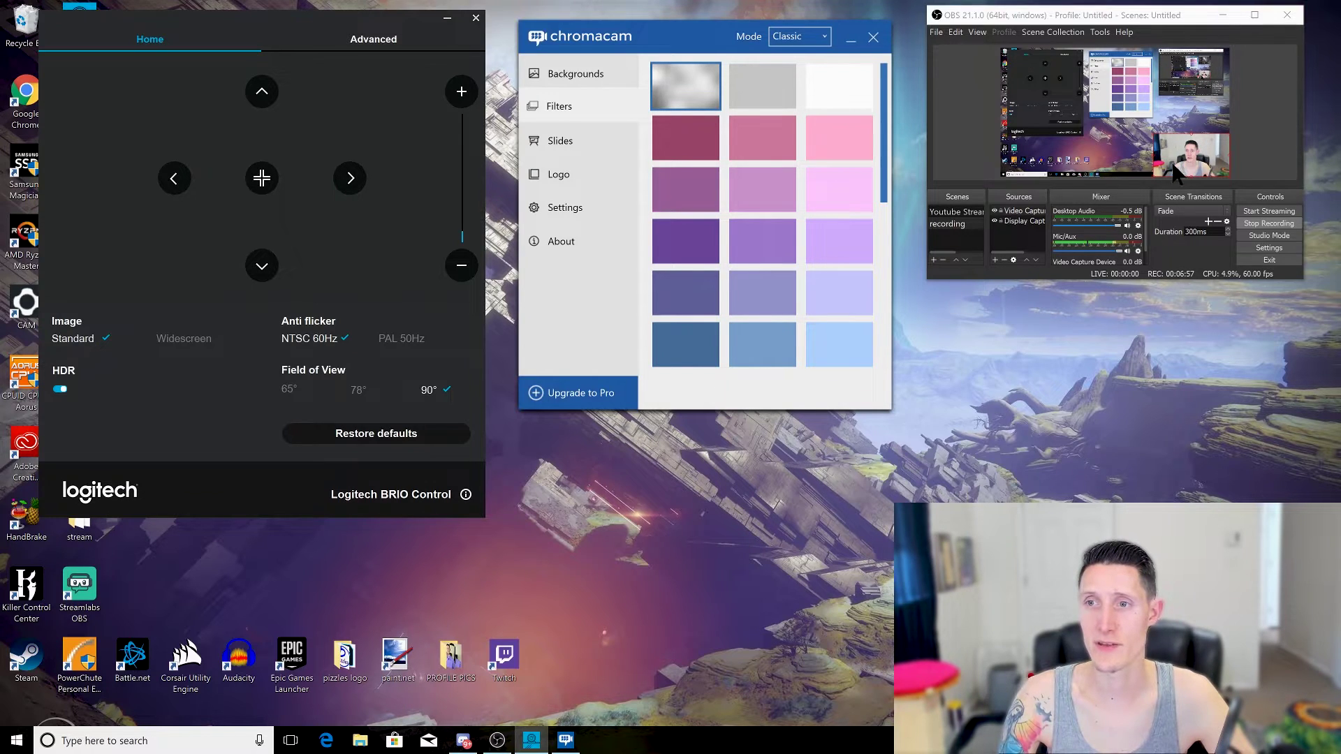
left_click(768, 153)
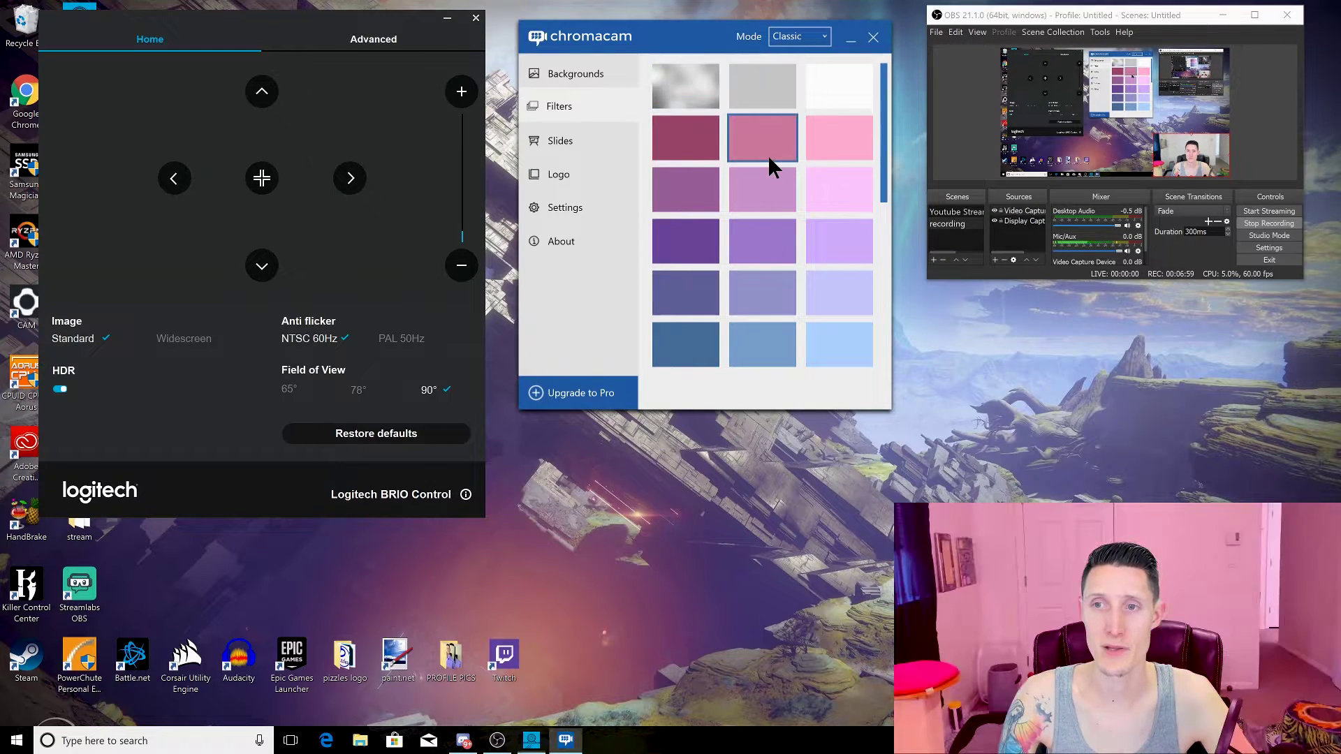
left_click(837, 190)
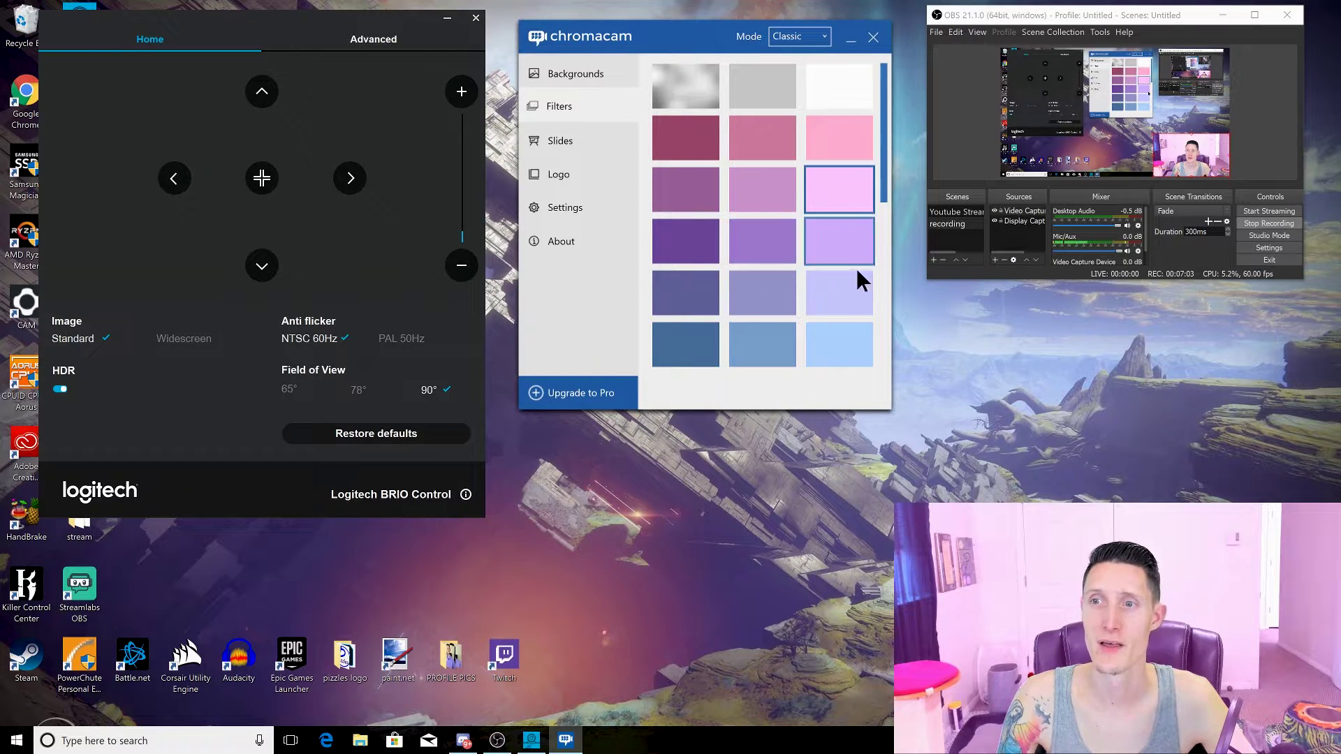
left_click(829, 285)
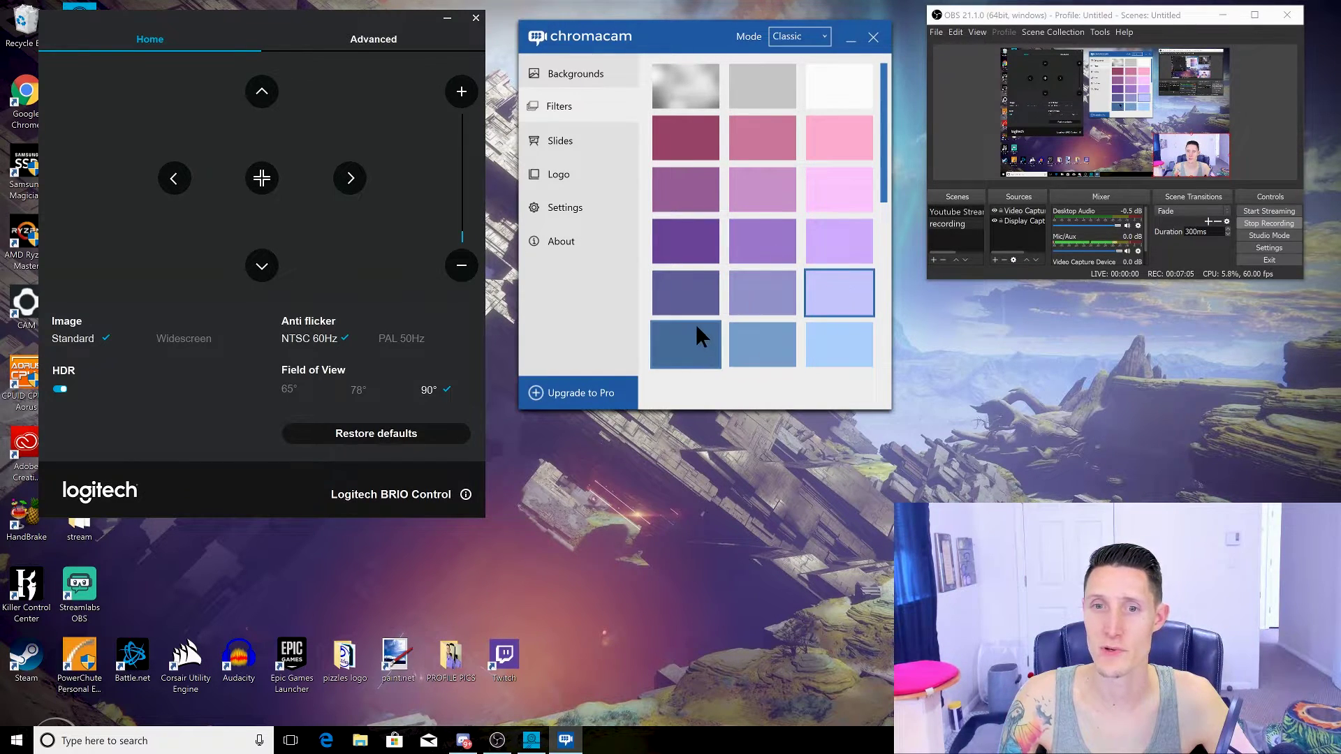
left_click(697, 341)
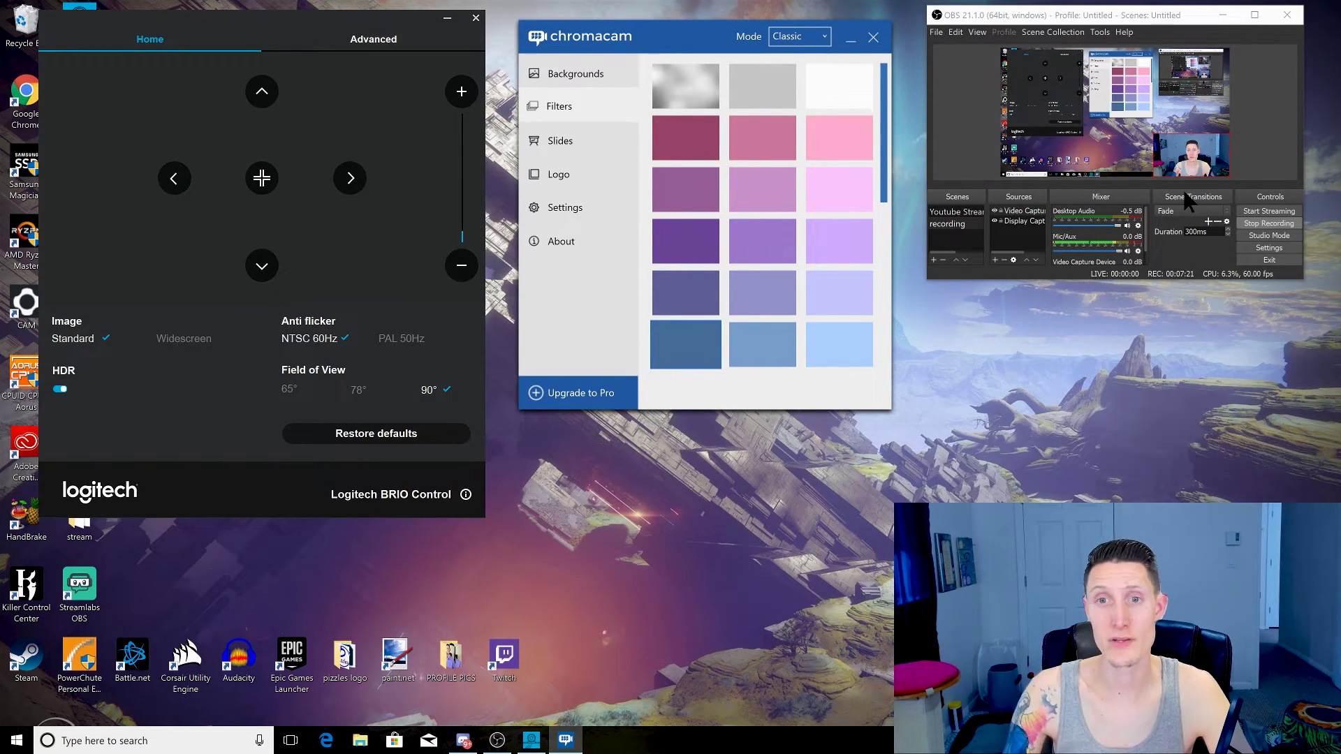
- Return to the ChromaCam background gallery
left_click(595, 70)
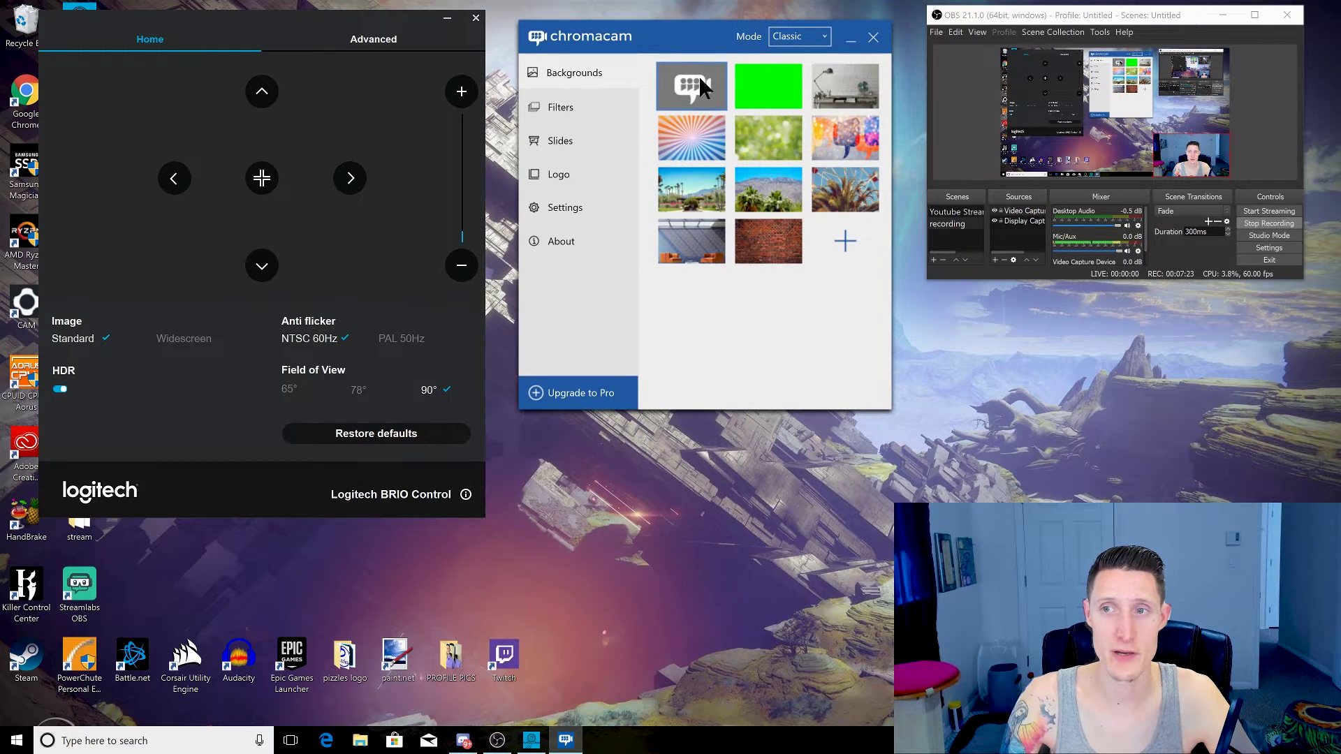